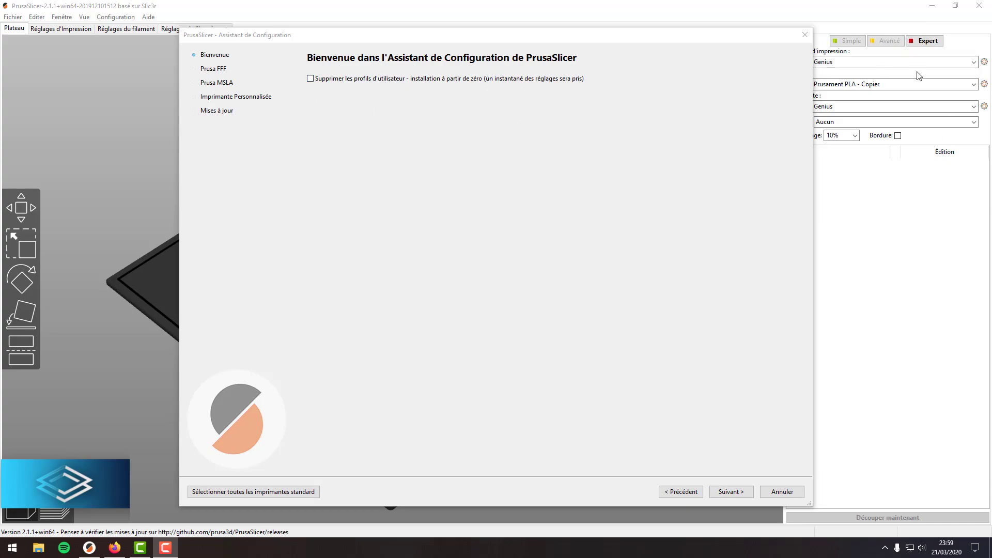
# Advance the configuration assistant past the Prusa FFF and MSLA printer pages to the custom printer page, selecting no Prusa printer.
pyautogui.click(729, 492)
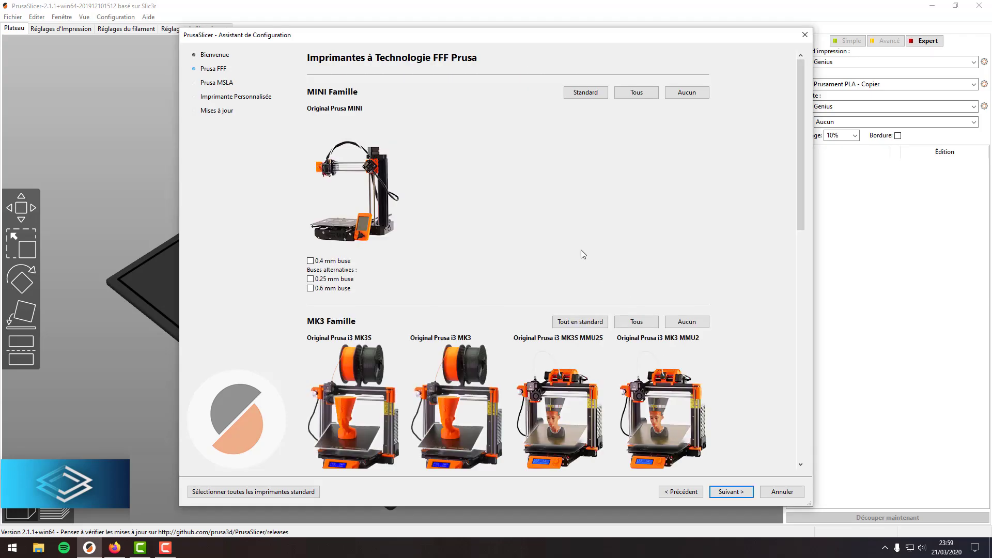
pyautogui.scroll(-12, 568, 262)
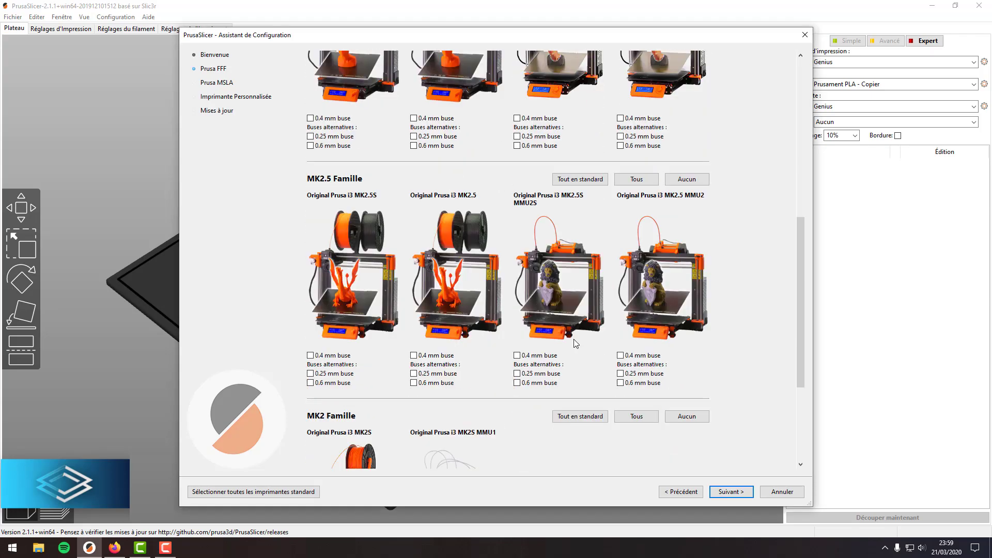
pyautogui.scroll(-2, 569, 310)
pyautogui.scroll(3, 481, 210)
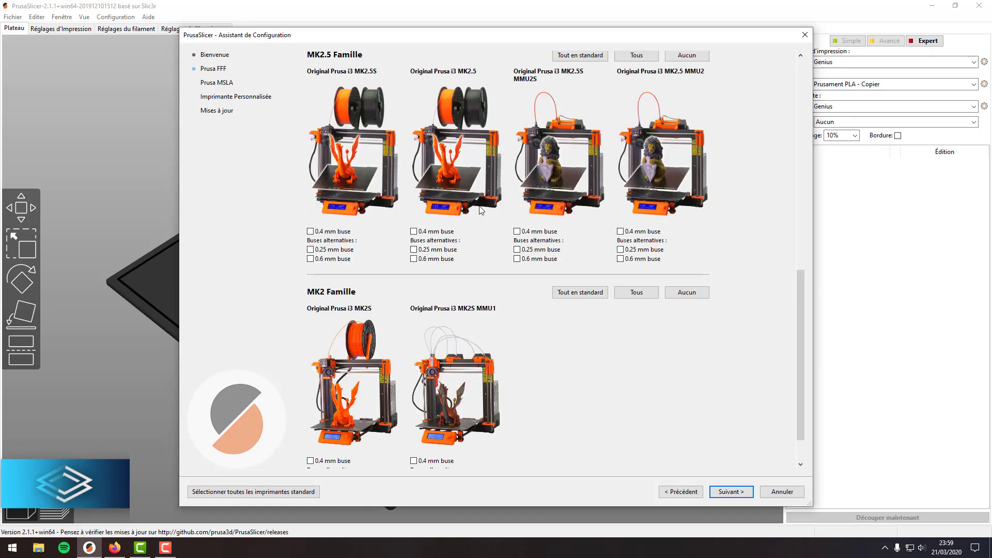
pyautogui.scroll(-1, 481, 209)
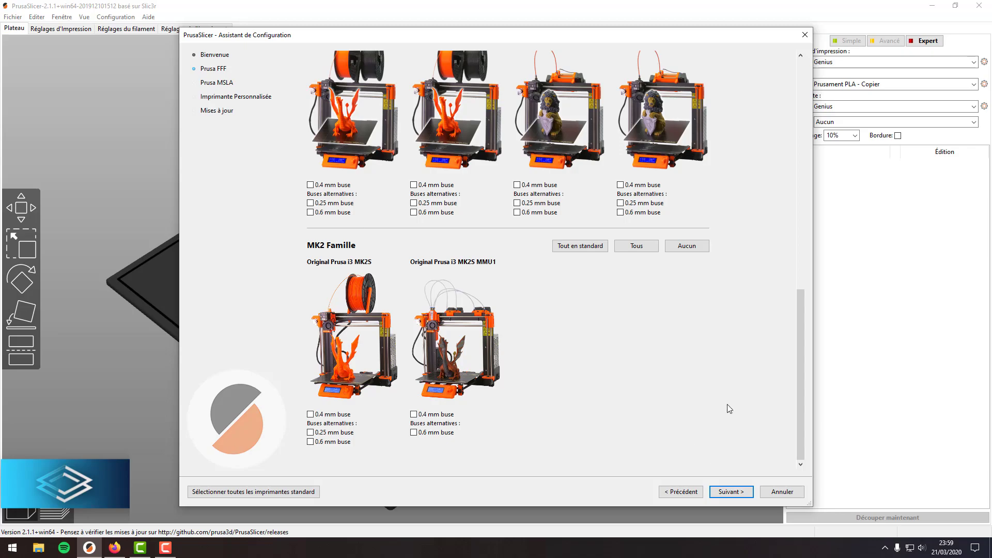
pyautogui.click(720, 491)
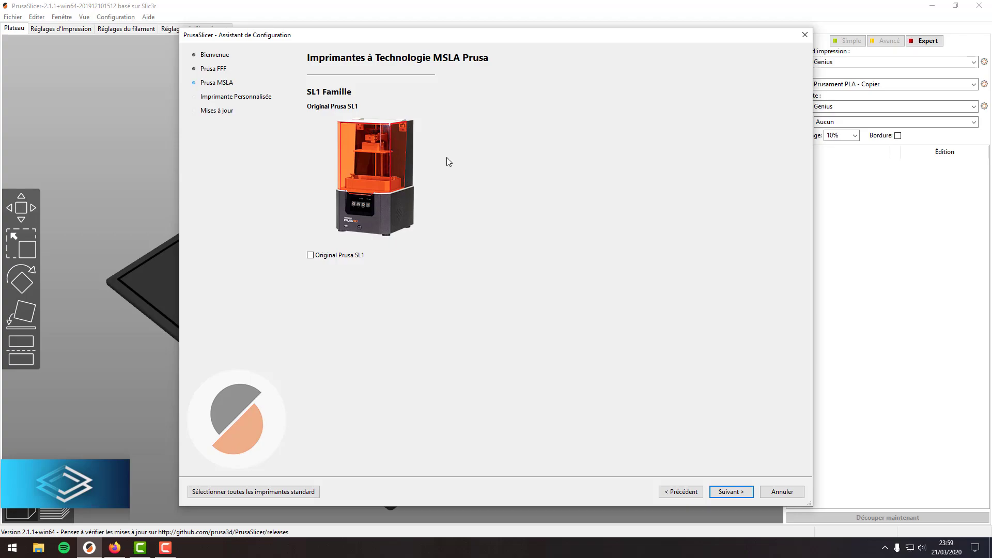
pyautogui.click(740, 491)
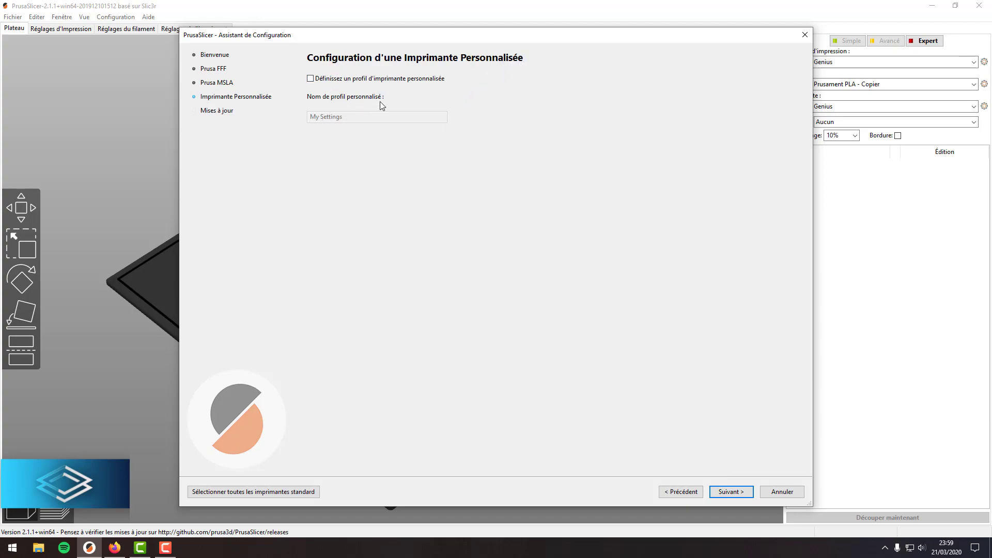
# Define a custom printer profile named My Artillery and continue to the firmware page.
pyautogui.click(352, 79)
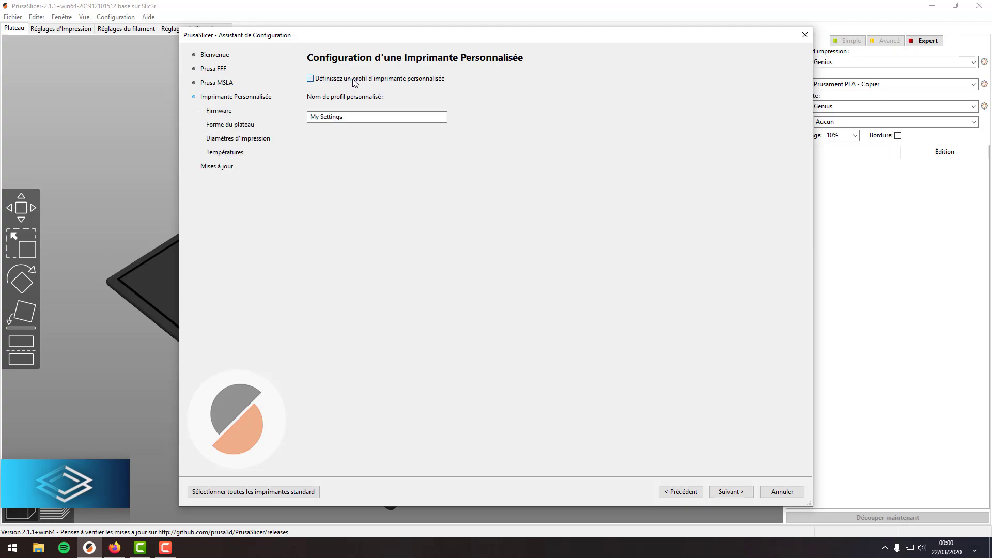
pyautogui.doubleClick(360, 121)
pyautogui.write('Artillery')
pyautogui.click(731, 490)
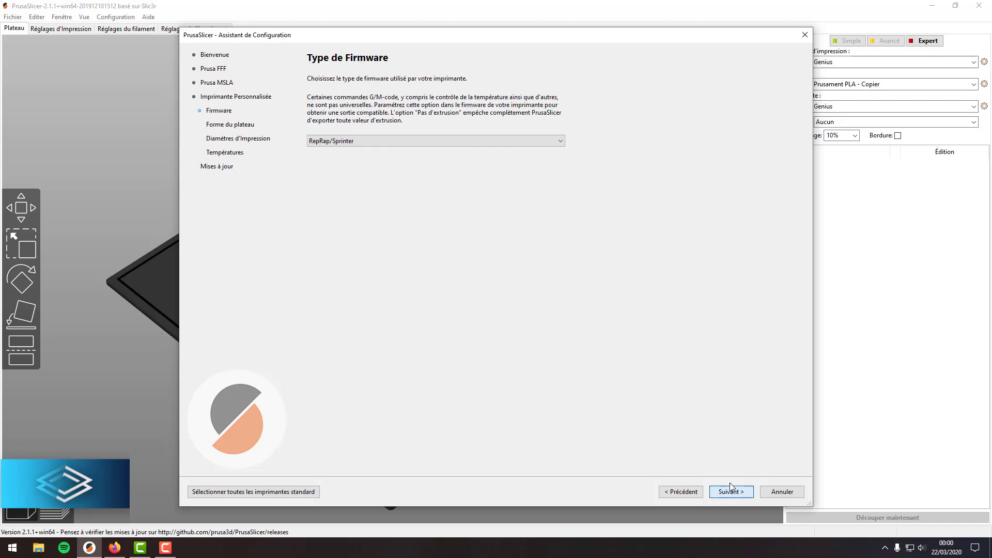
# Choose Marlin as the custom printer's firmware type and continue to the bed shape page.
pyautogui.click(326, 141)
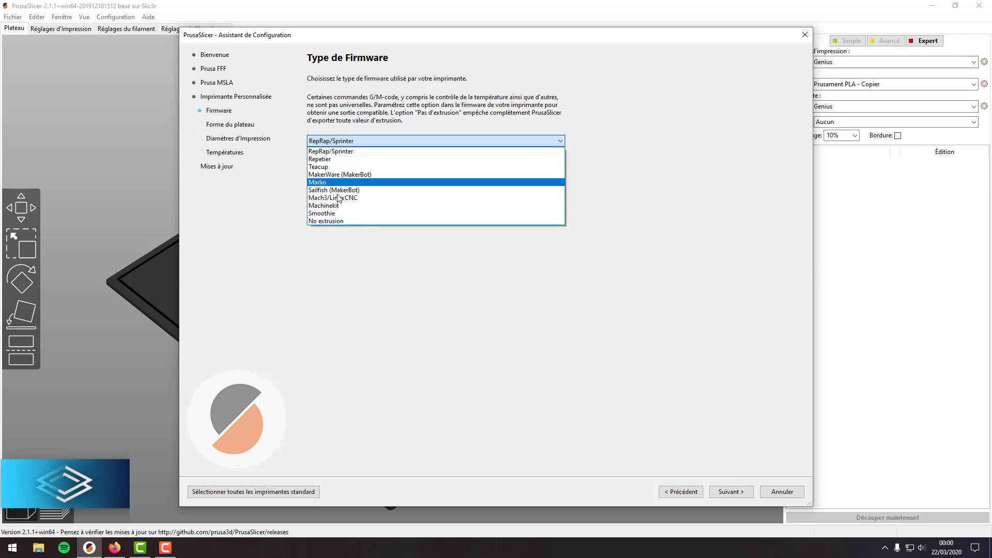
pyautogui.click(318, 183)
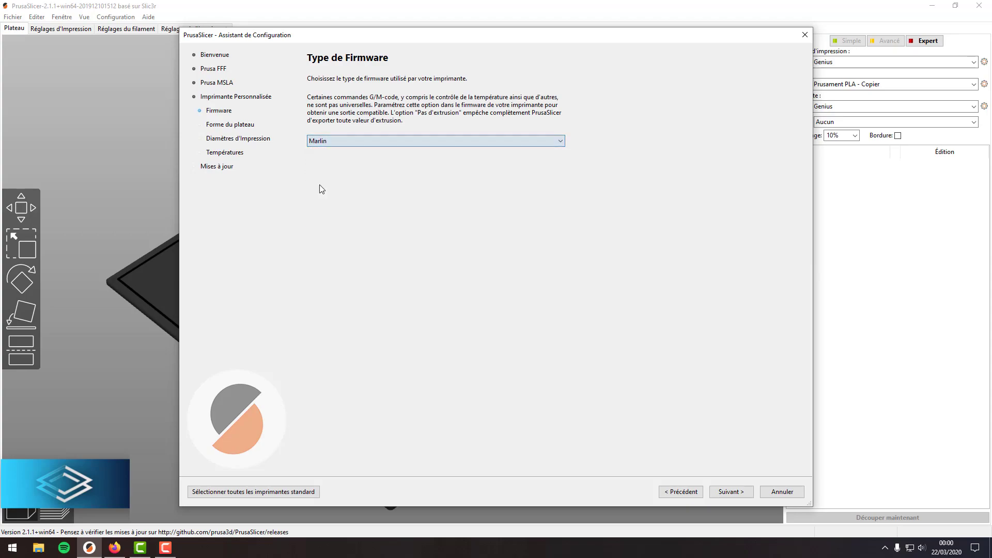
pyautogui.click(745, 492)
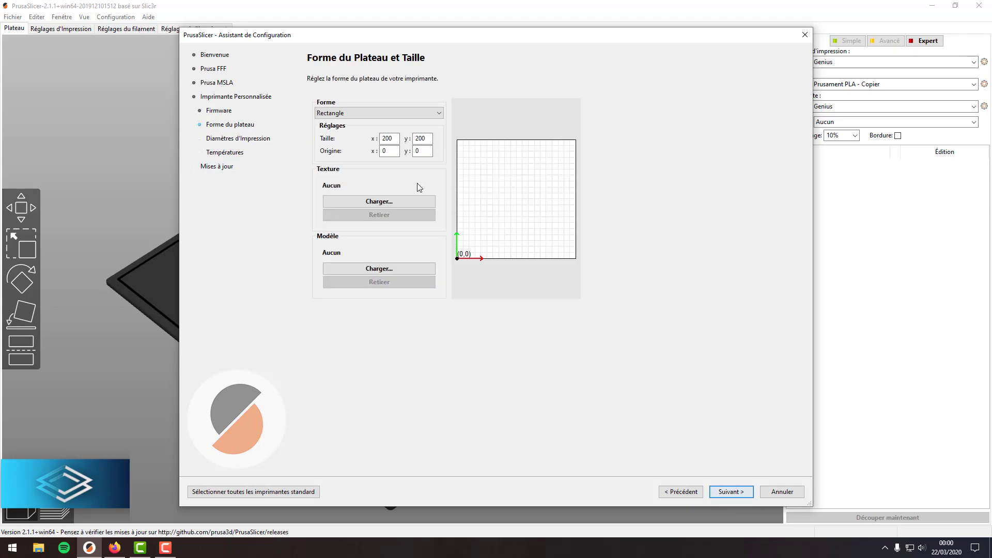
# Set the rectangular bed size to 300 in X and 300 in Y and continue to the diameters page.
pyautogui.doubleClick(387, 138)
pyautogui.write('300')
pyautogui.click(420, 138)
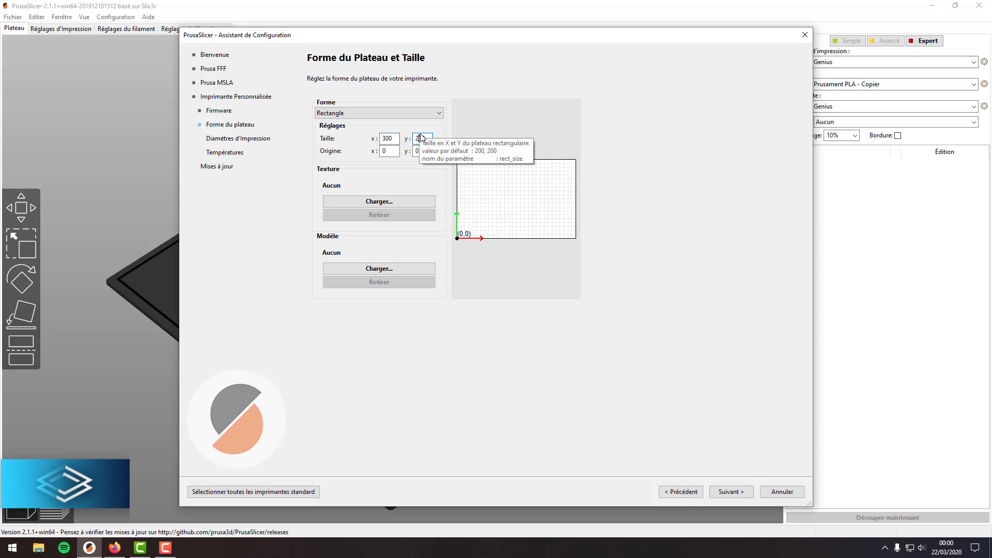
pyautogui.click(416, 137)
pyautogui.press('BackSpace')
pyautogui.press('BackSpace')
pyautogui.press('BackSpace')
pyautogui.write('3000')
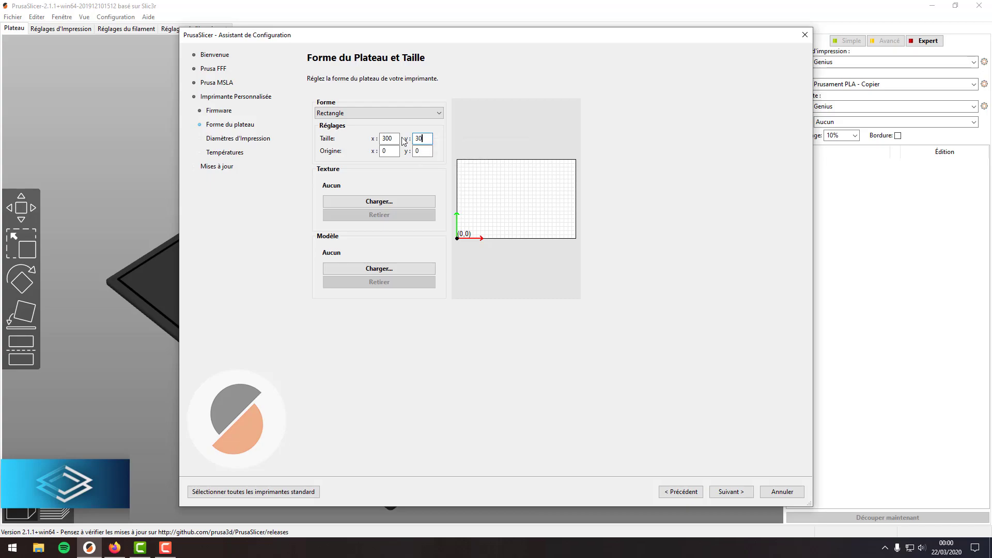
pyautogui.press('BackSpace')
pyautogui.moveTo(415, 39); pyautogui.dragTo(343, 40)
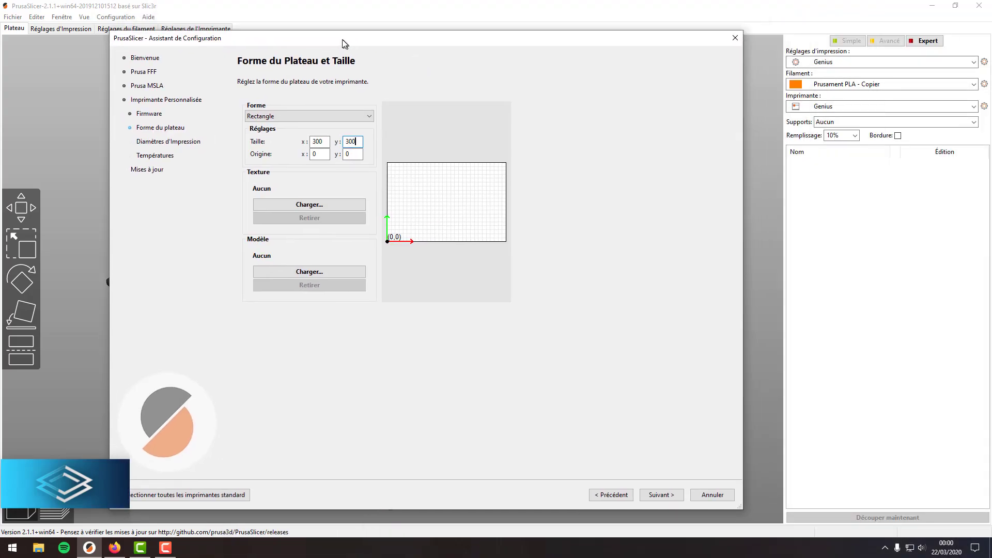
pyautogui.click(671, 495)
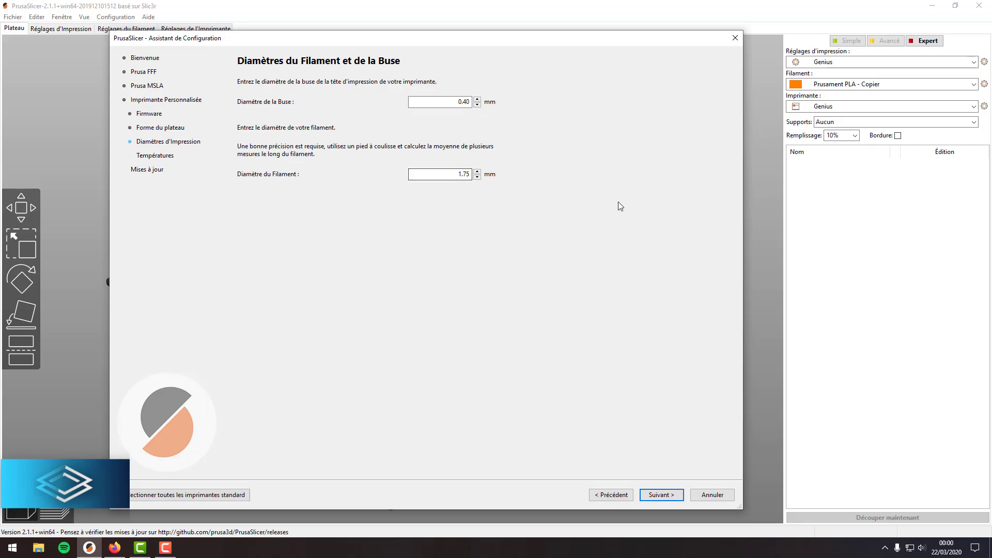
# Go through the remaining diameter, temperature and update pages and finish the configuration assistant.
pyautogui.click(671, 495)
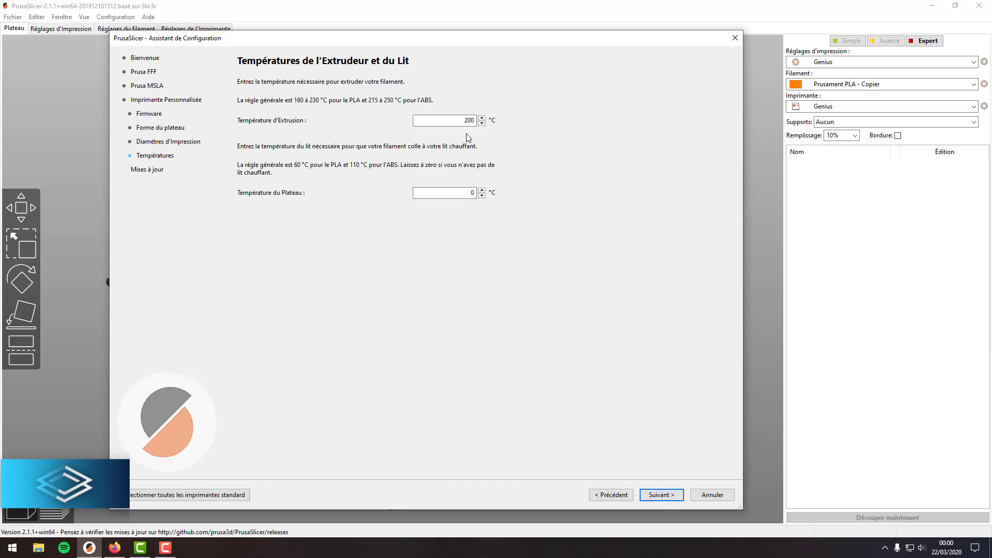
pyautogui.moveTo(469, 193); pyautogui.dragTo(481, 198)
pyautogui.click(661, 495)
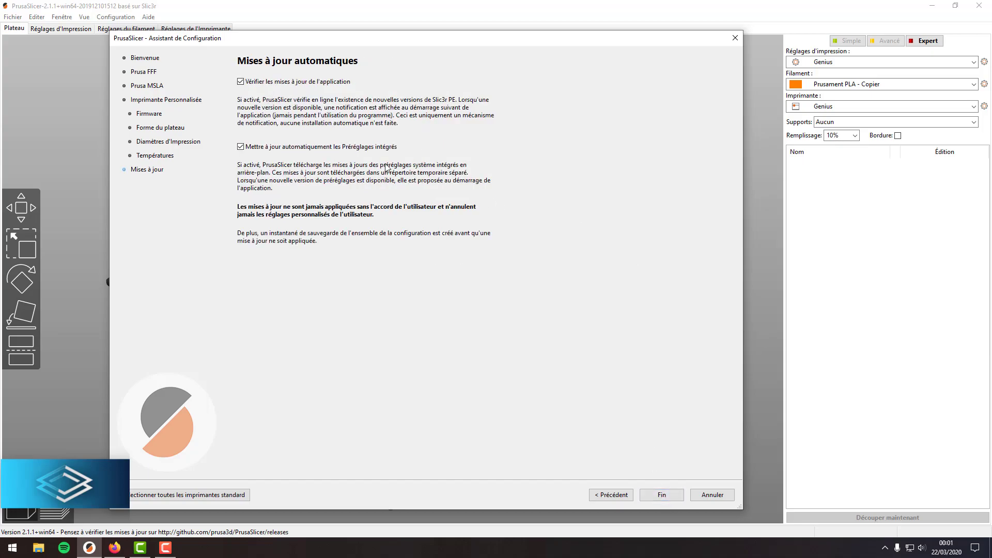
pyautogui.click(665, 496)
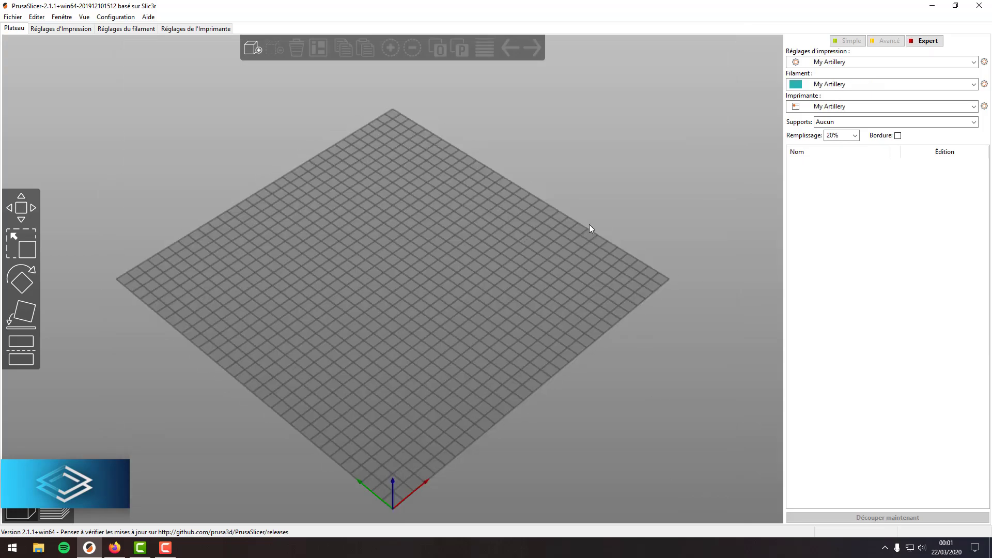
# Set the layer height to 0.1 mm in the print settings of the My Artillery profile.
pyautogui.click(35, 29)
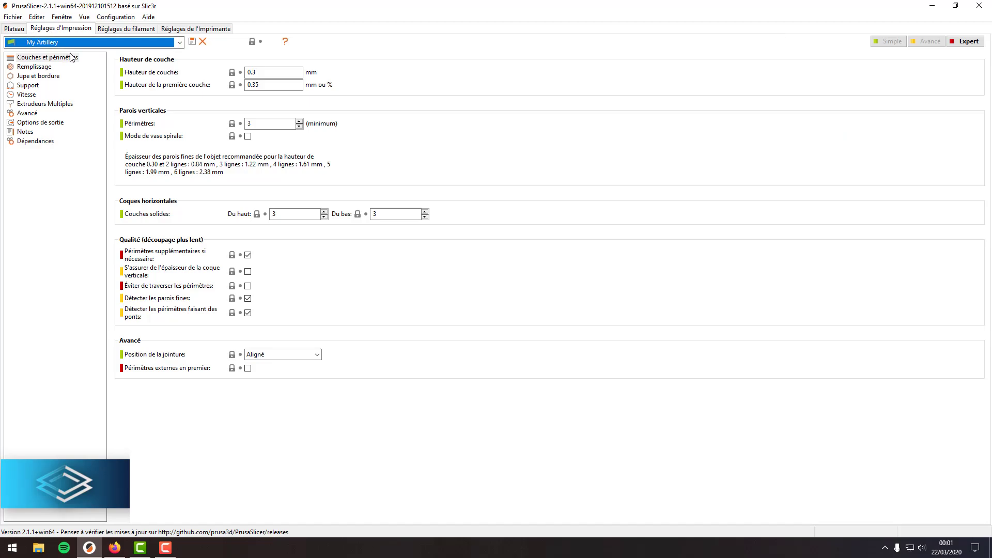
pyautogui.click(264, 73)
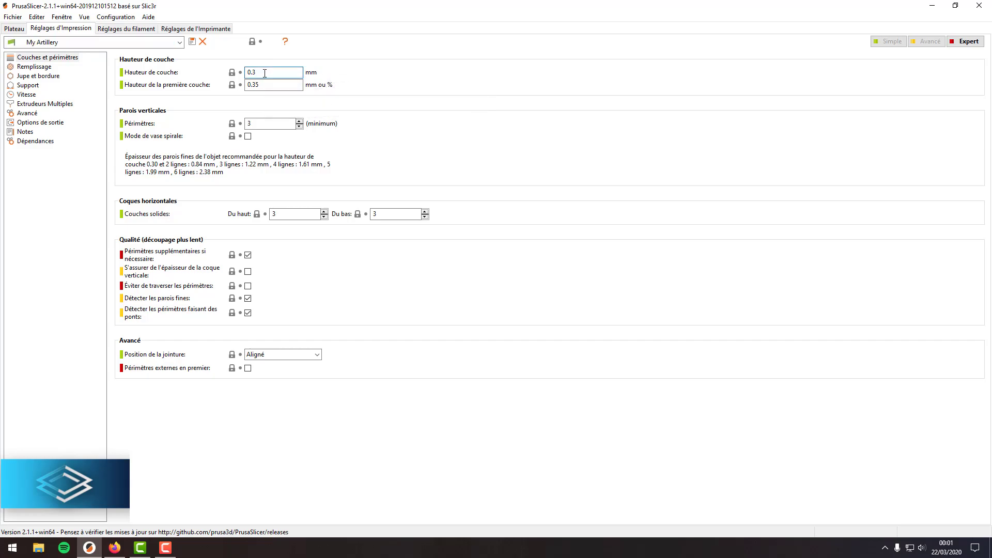
pyautogui.press('BackSpace')
pyautogui.write('1')
# Change the infill pattern to Rectiligne in the print settings.
pyautogui.click(33, 68)
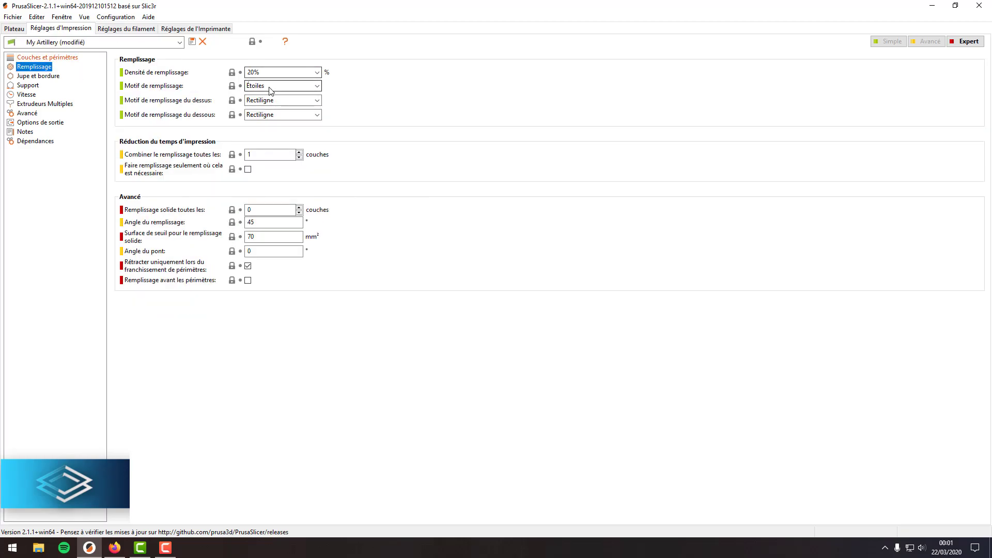
pyautogui.click(271, 86)
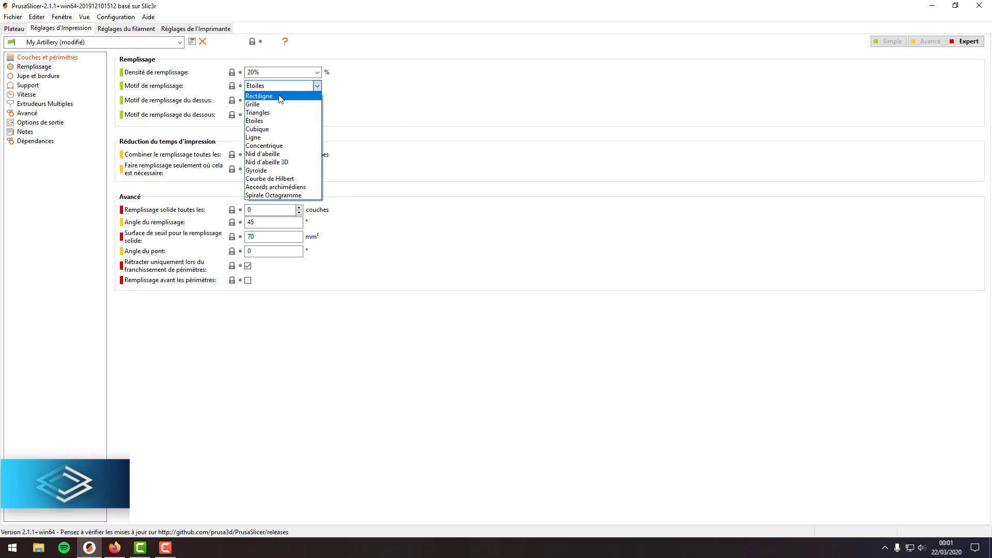
pyautogui.click(275, 96)
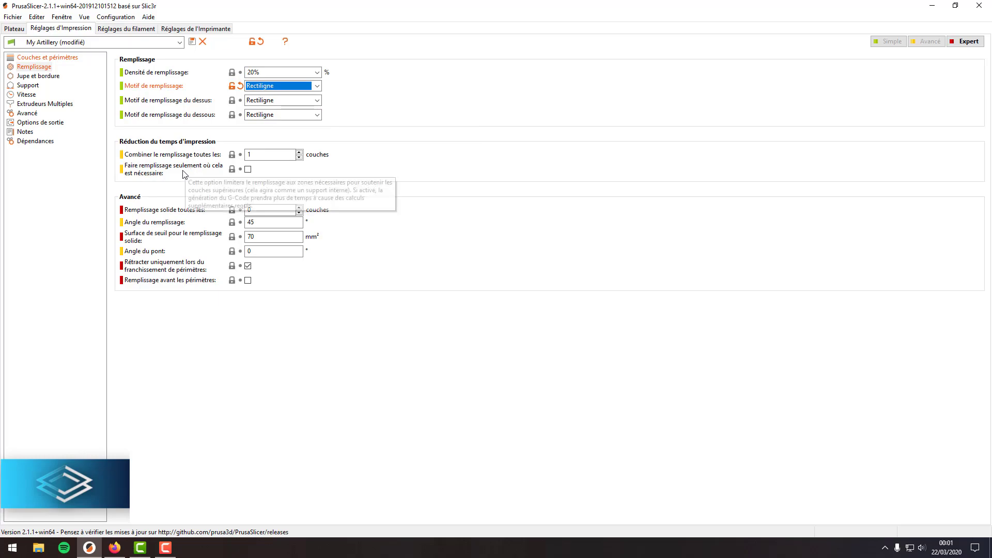
# Disable the skirt by setting its minimum number of loops to 0.
pyautogui.click(40, 77)
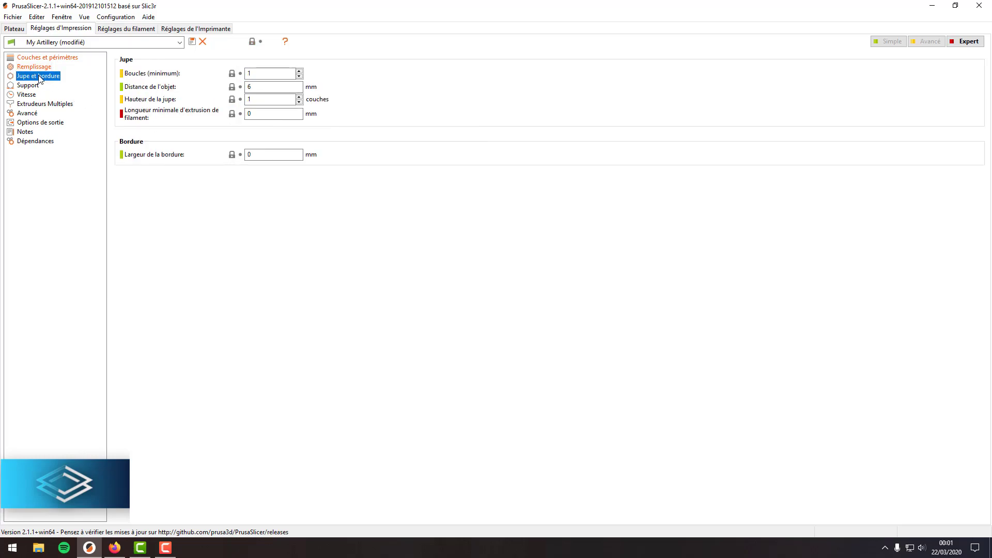
pyautogui.click(299, 71)
pyautogui.click(298, 76)
pyautogui.click(276, 75)
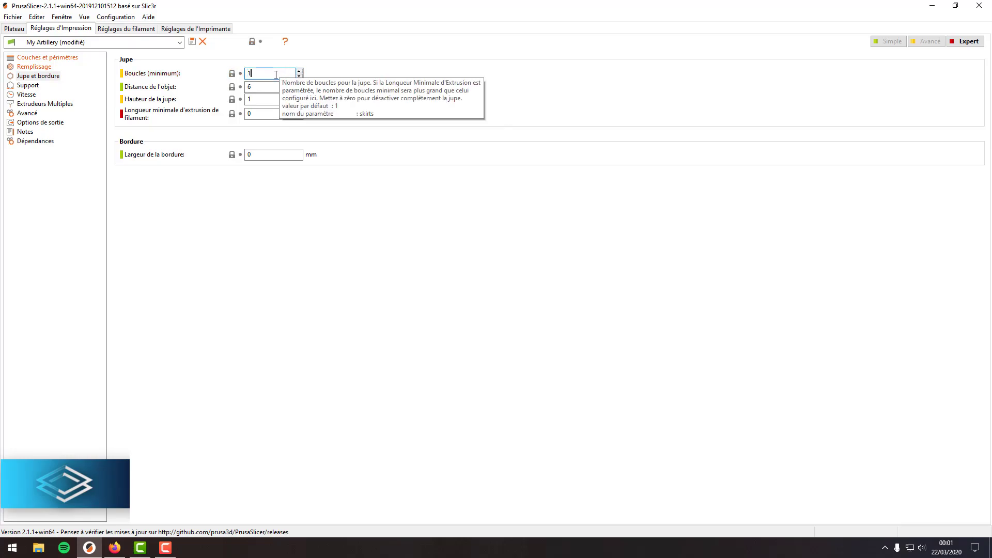
pyautogui.write('0')
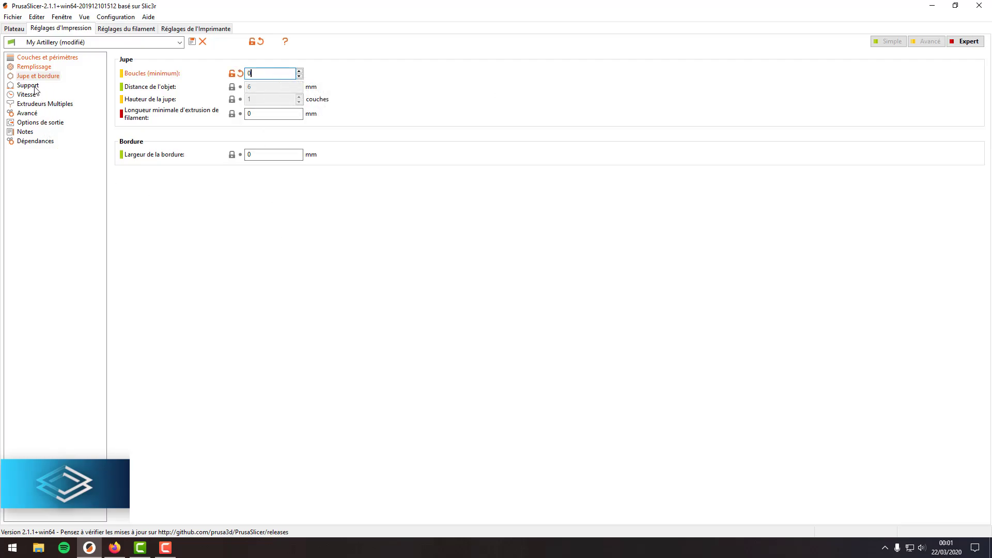
# Review the support material settings, comparing what the Simple and Expert modes offer.
pyautogui.click(32, 86)
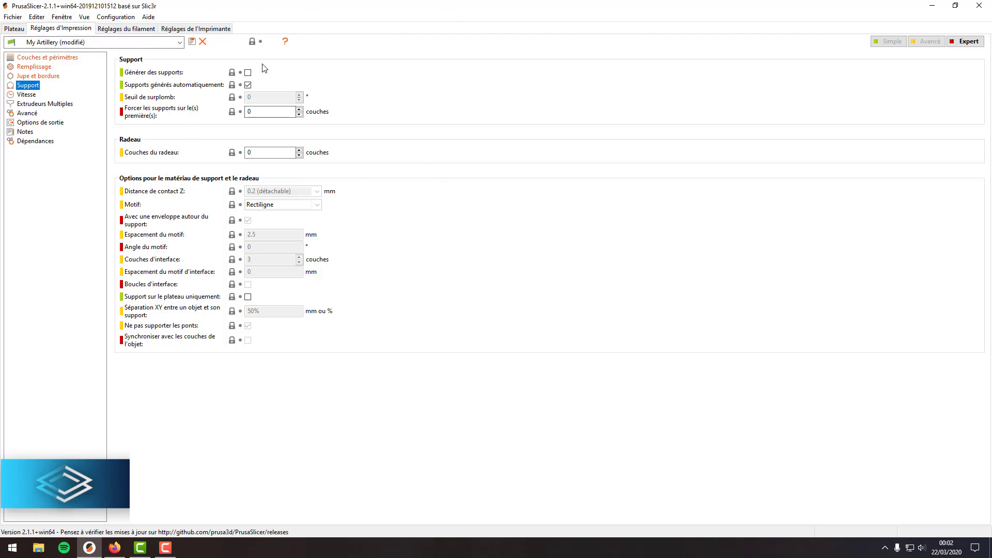
pyautogui.click(901, 43)
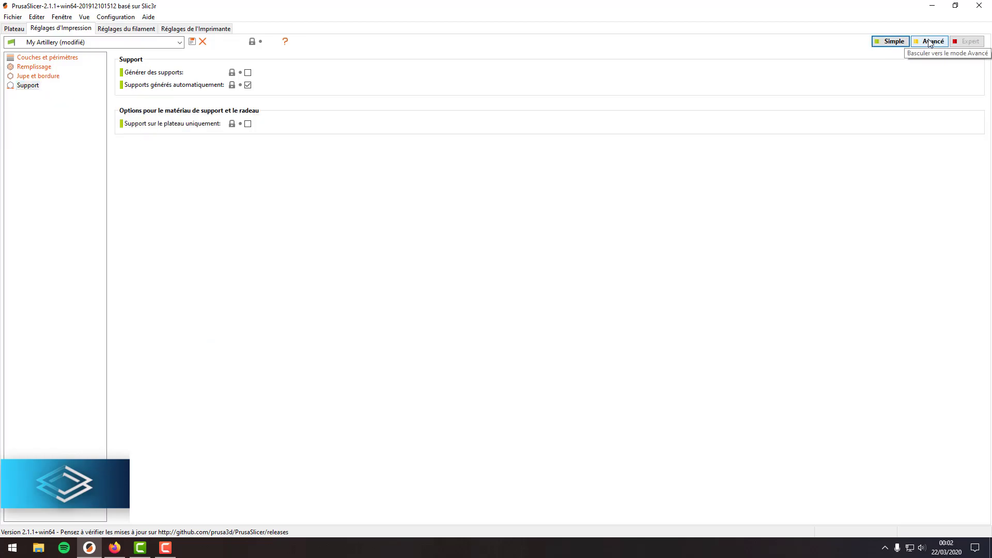
pyautogui.click(973, 43)
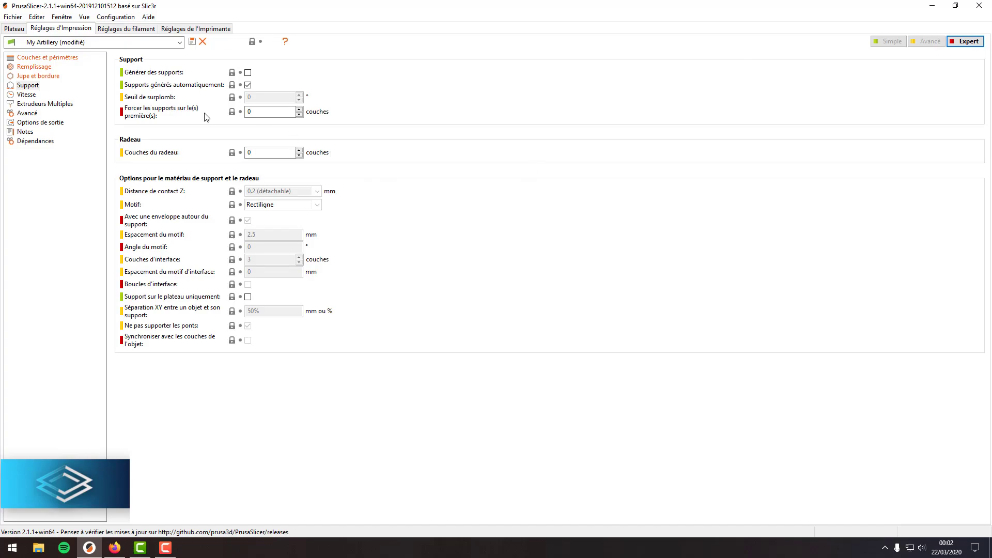
# Set the first layer speed to 20 mm/s and the travel speed to 100 mm/s in the speed settings.
pyautogui.click(26, 94)
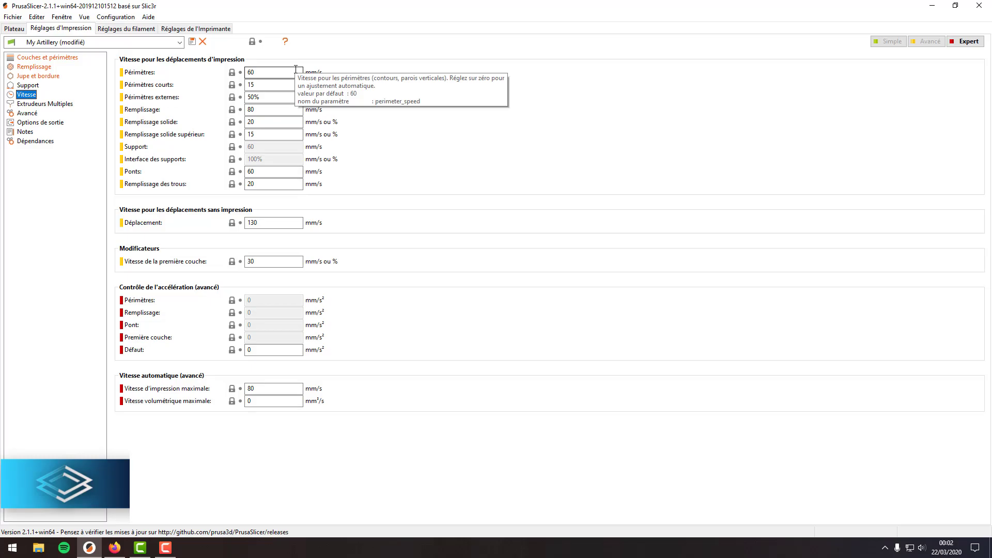
pyautogui.click(261, 265)
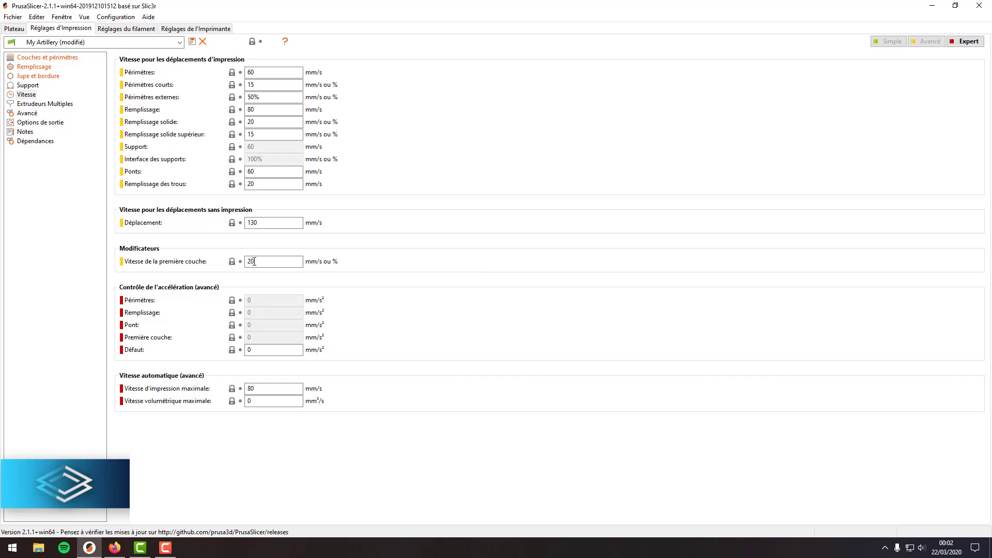
pyautogui.press('Return')
pyautogui.doubleClick(267, 224)
pyautogui.press('BackSpace')
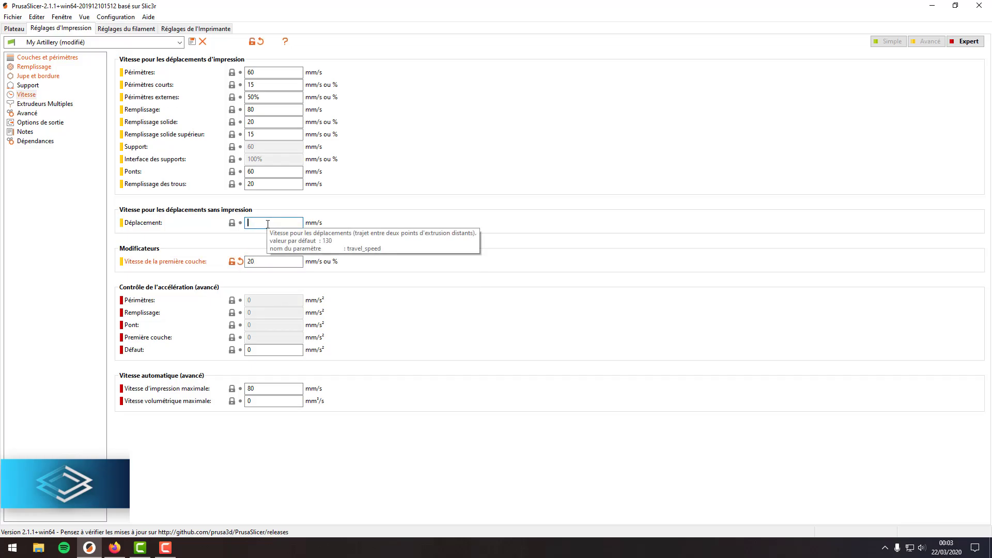
pyautogui.write('100')
pyautogui.press('Return')
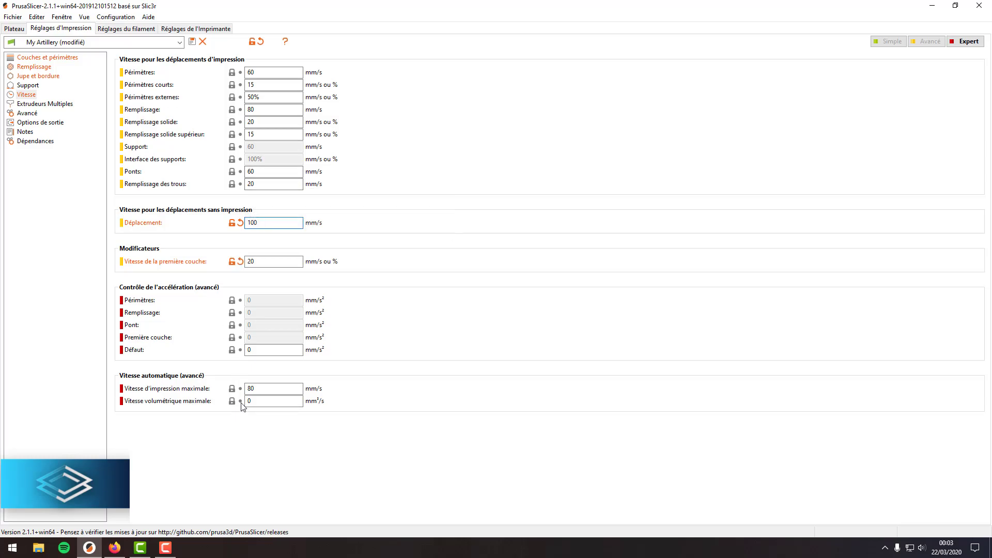
# Reset all extrusion widths in the advanced print settings to their system values: 200% for the first layer and 0 for the others.
pyautogui.click(32, 105)
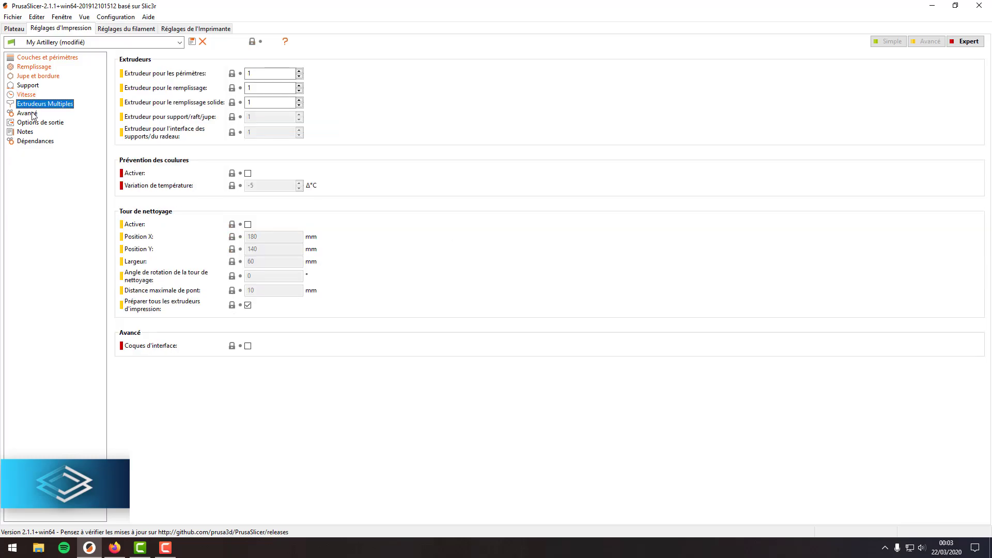
pyautogui.click(32, 114)
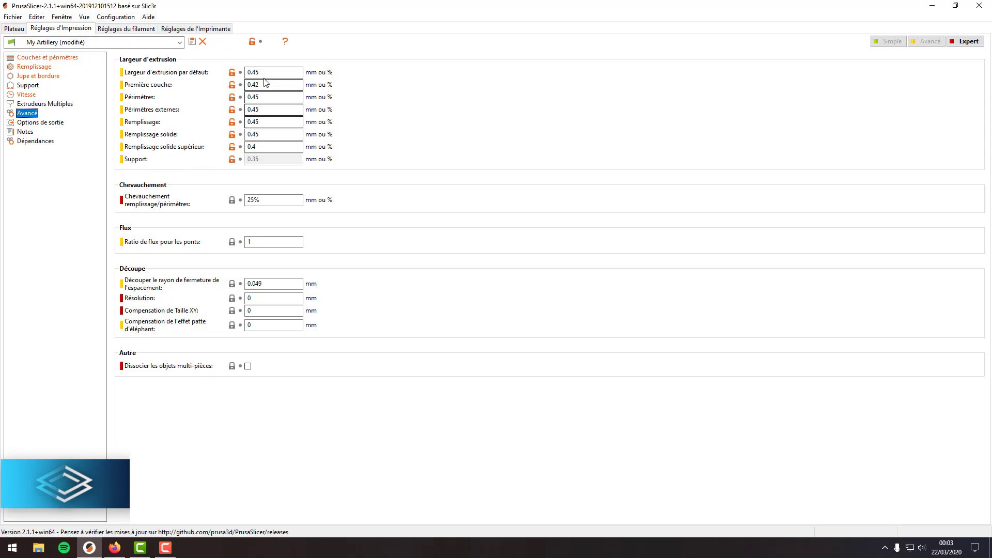
pyautogui.click(231, 72)
pyautogui.click(231, 84)
pyautogui.click(231, 98)
pyautogui.click(232, 109)
pyautogui.click(231, 122)
pyautogui.click(231, 134)
pyautogui.click(231, 147)
pyautogui.click(231, 159)
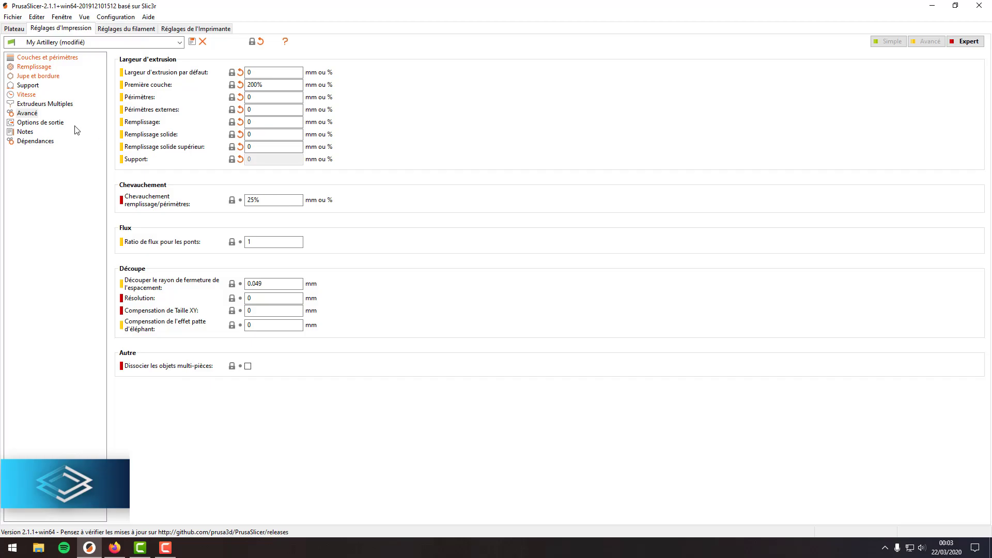
# Check the remaining print settings pages and save the print preset as My Artillery.
pyautogui.click(48, 105)
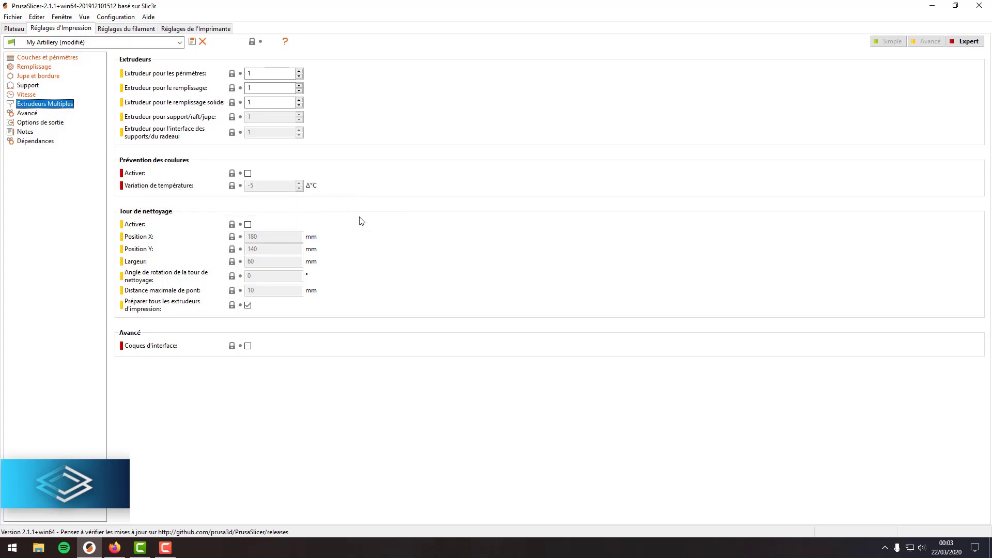
pyautogui.click(28, 114)
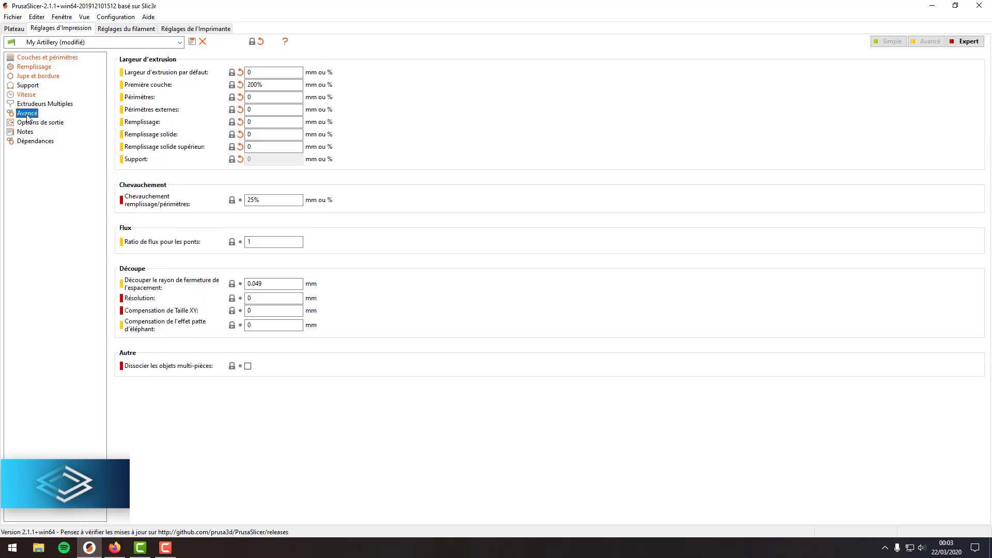
pyautogui.click(38, 124)
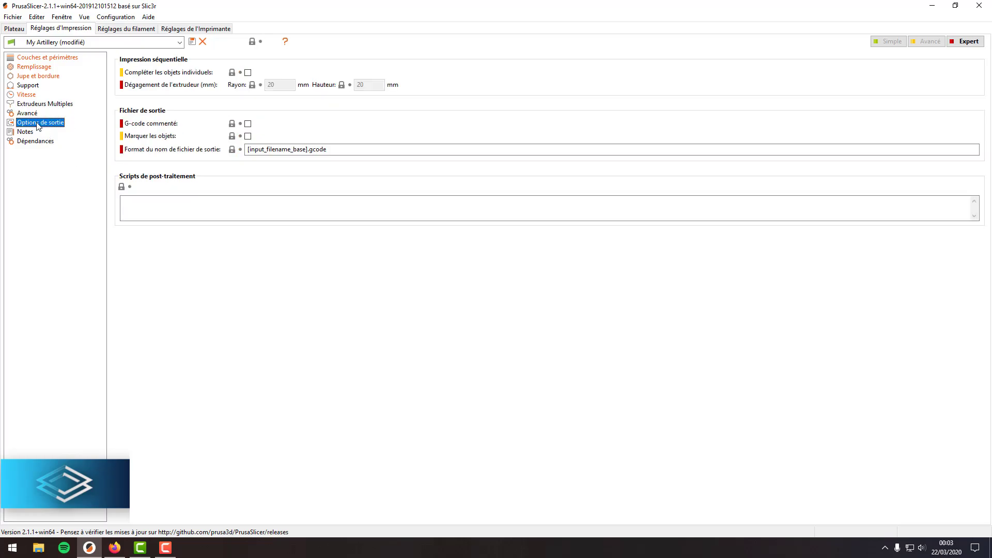
pyautogui.click(26, 133)
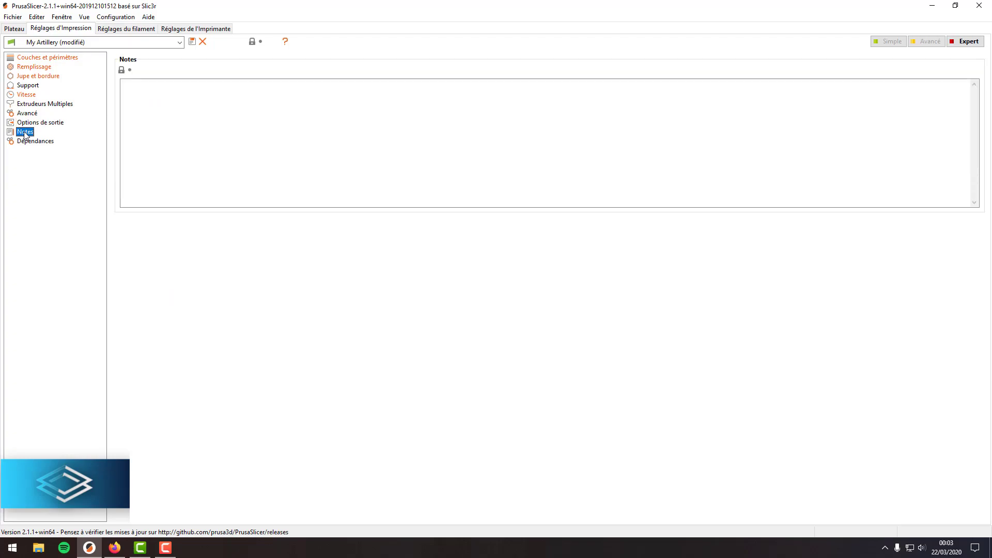
pyautogui.click(29, 142)
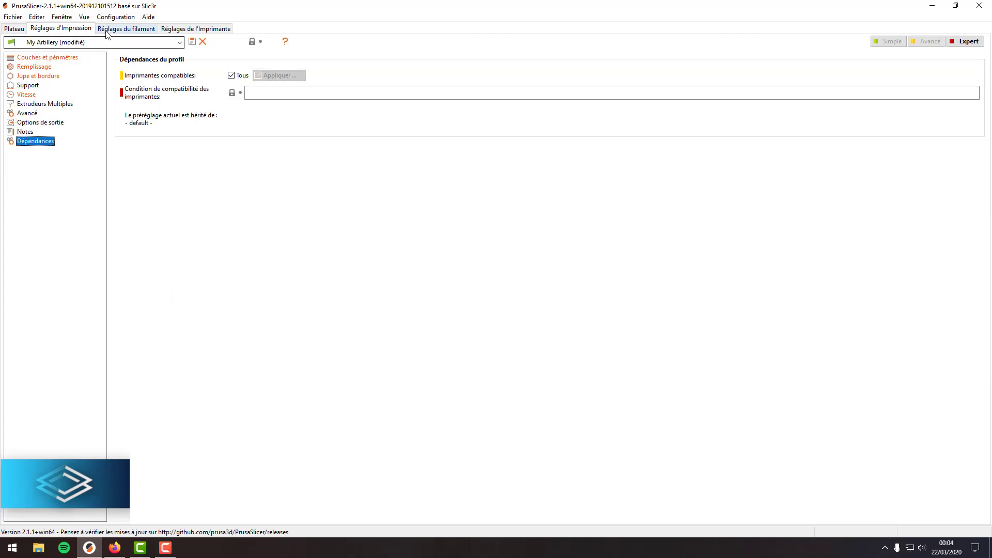
pyautogui.click(192, 41)
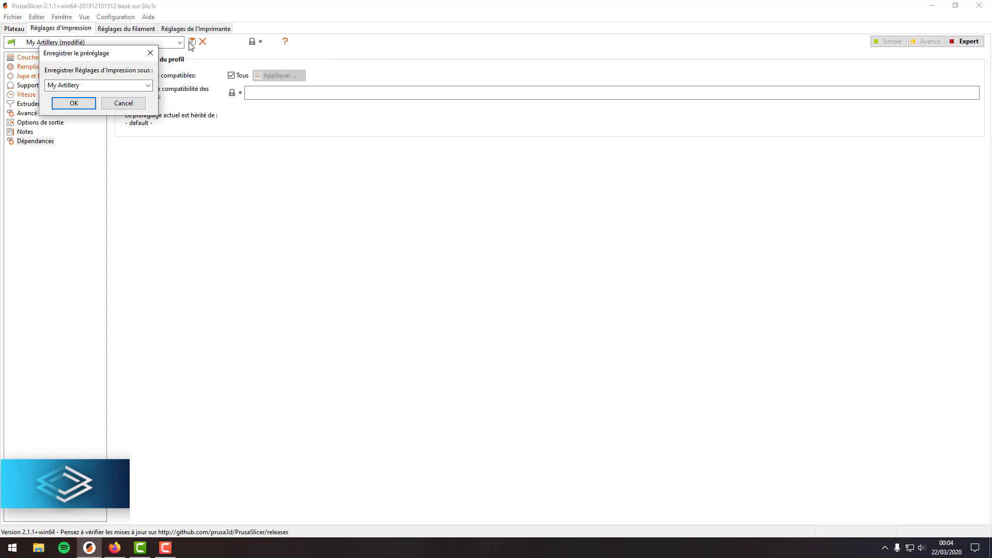
pyautogui.click(85, 101)
# Enable the option that keeps the fan always on in the filament's cooling settings.
pyautogui.click(138, 29)
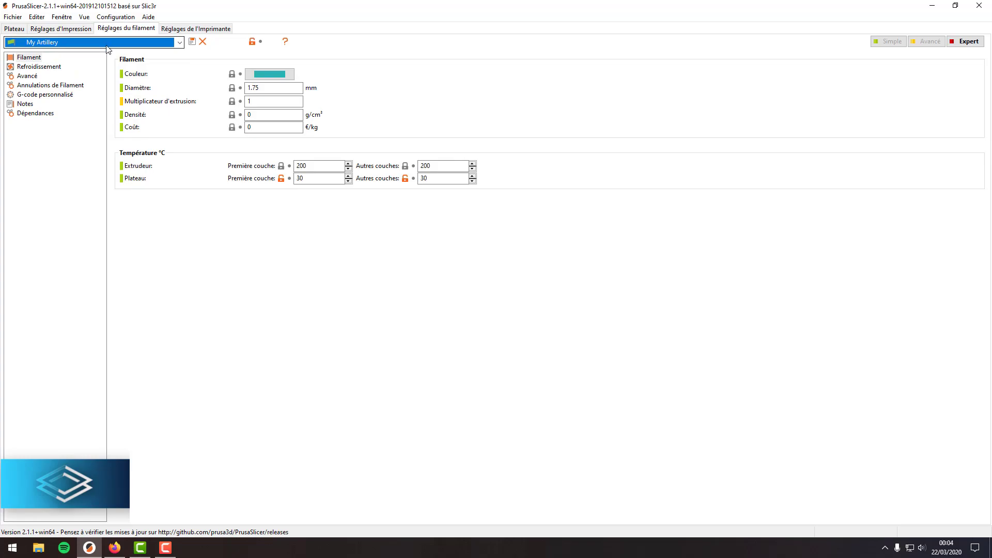
pyautogui.click(34, 59)
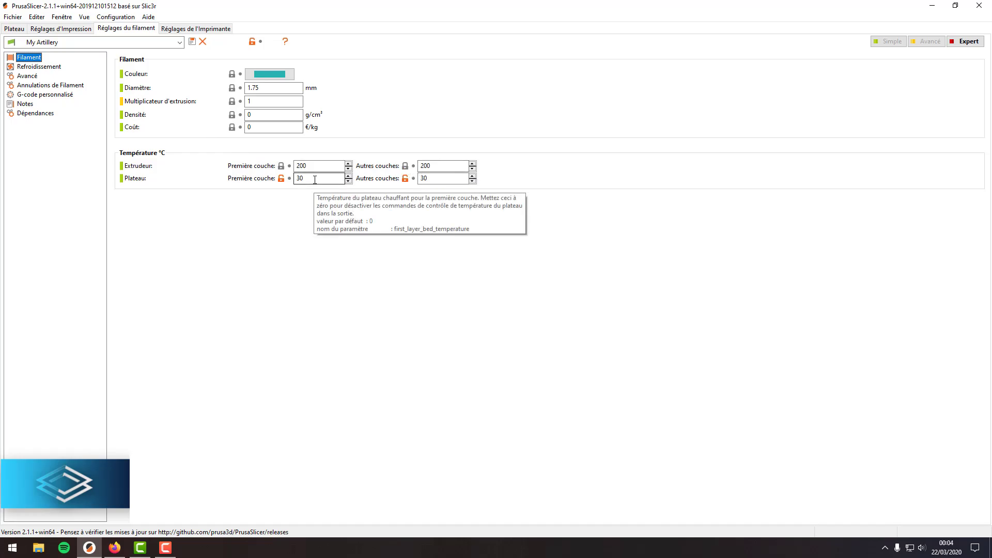
pyautogui.click(39, 68)
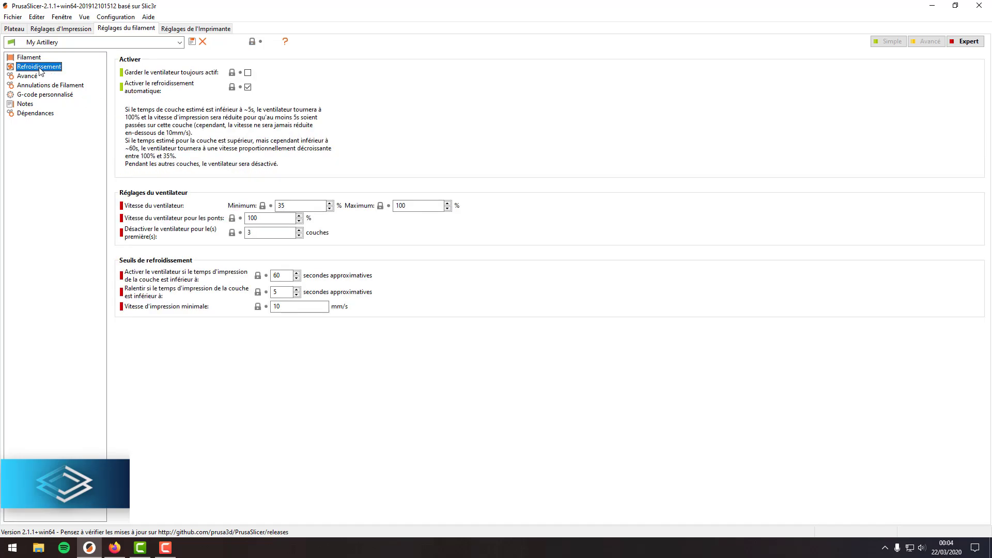
pyautogui.click(248, 73)
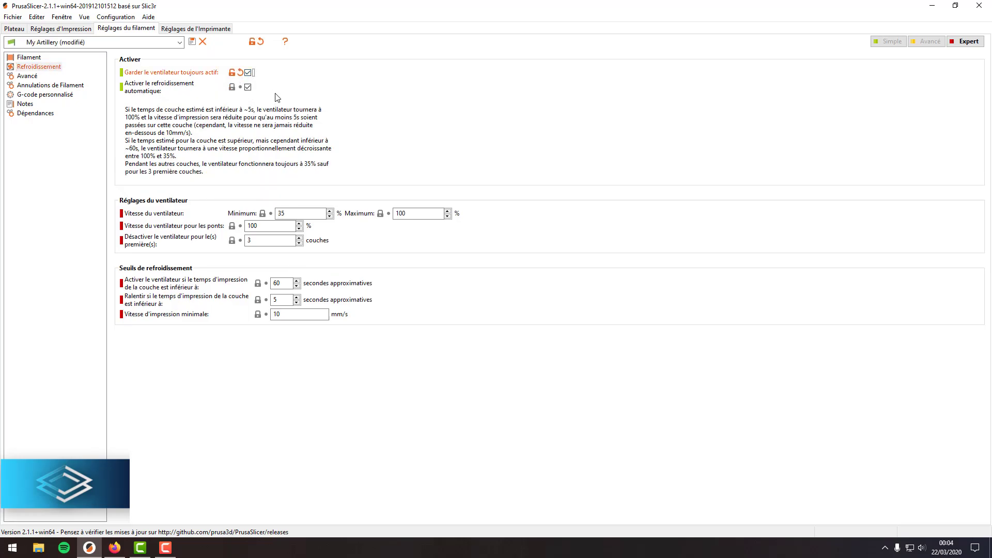
# Check the remaining filament settings pages and save the filament preset as My Artillery.
pyautogui.click(30, 76)
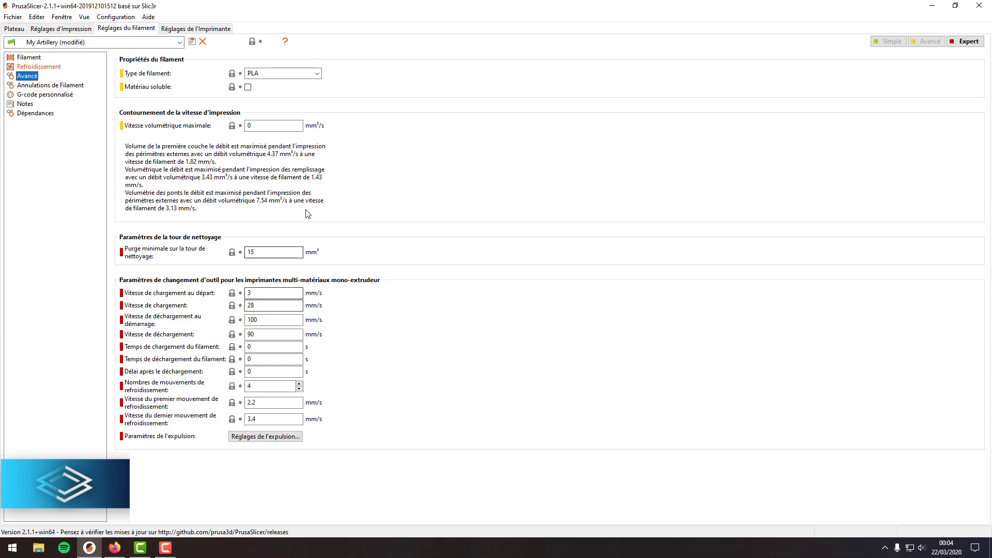
pyautogui.click(42, 86)
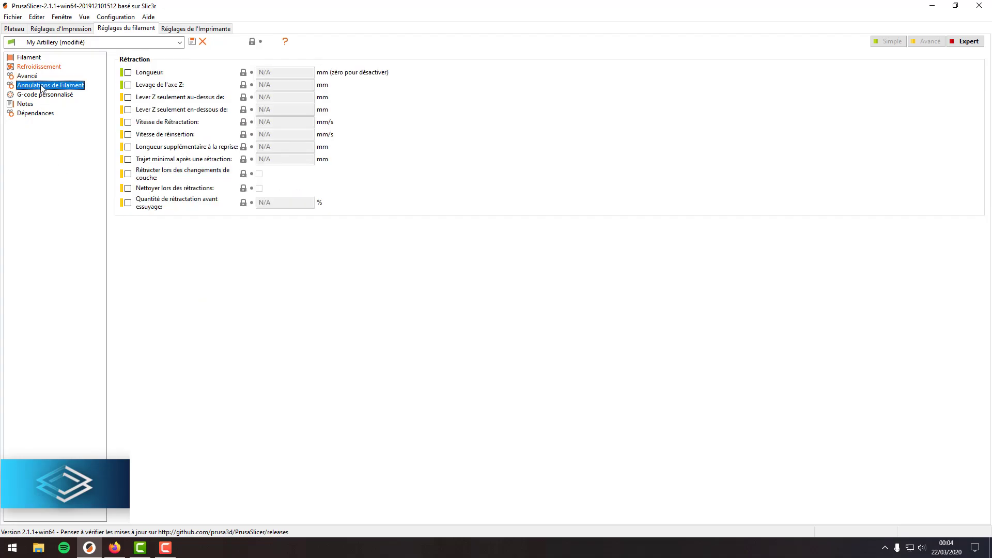
pyautogui.click(46, 95)
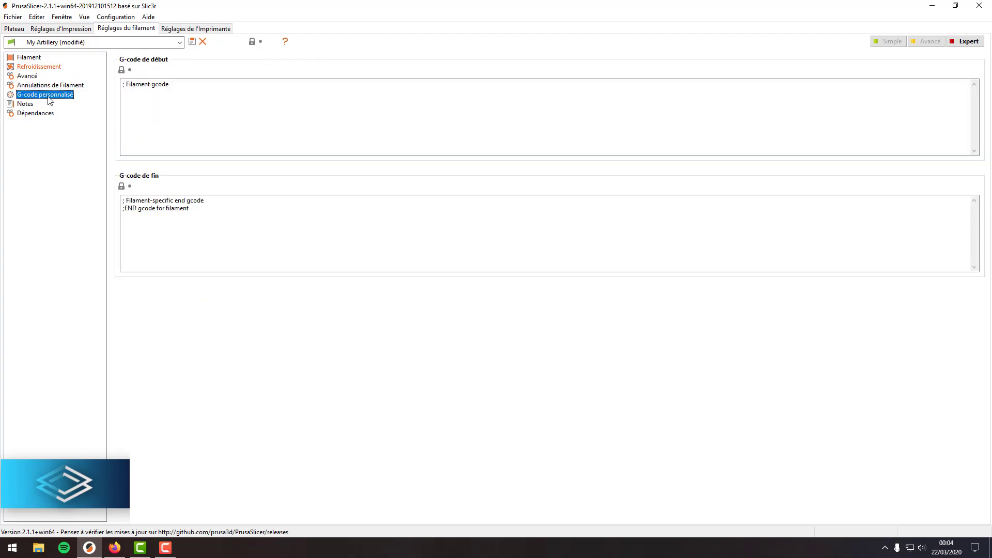
pyautogui.click(31, 104)
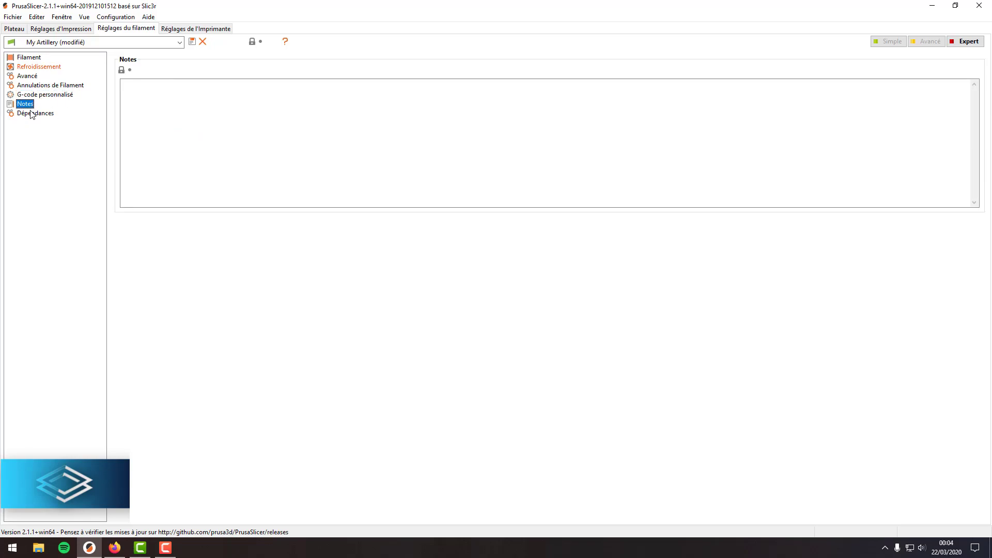
pyautogui.click(31, 114)
pyautogui.click(192, 41)
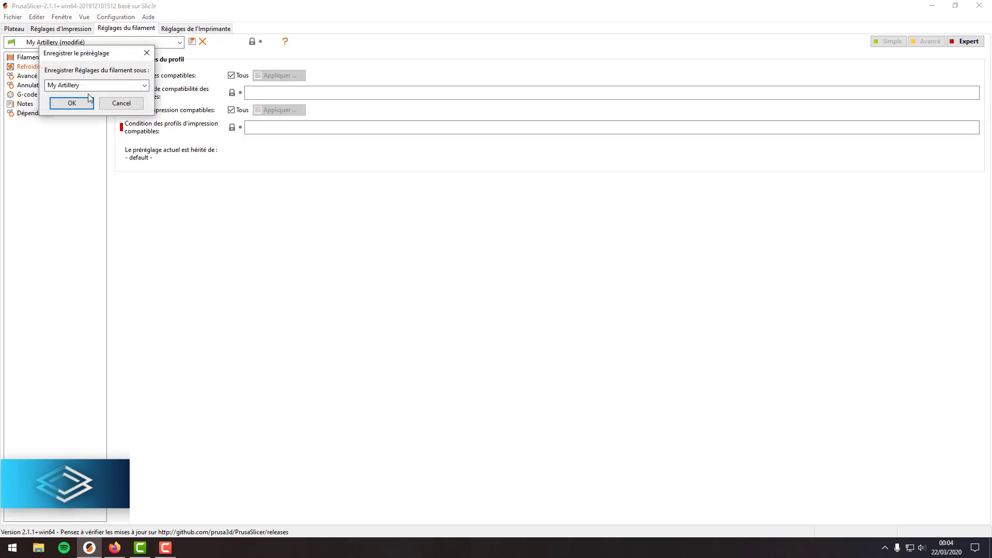
pyautogui.click(72, 103)
# Set the maximum print height to 400 mm in the printer's general settings.
pyautogui.click(195, 29)
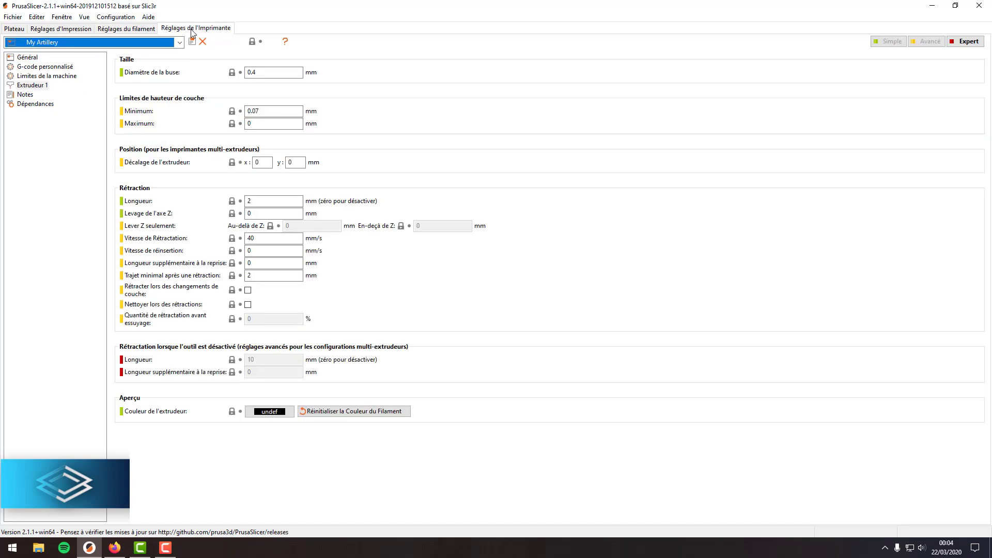
pyautogui.click(29, 58)
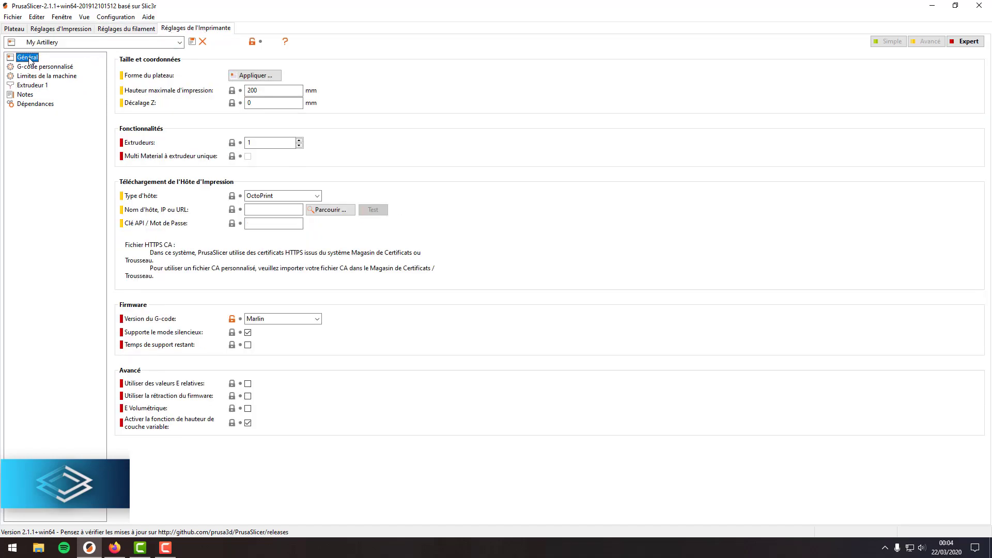
pyautogui.doubleClick(273, 90)
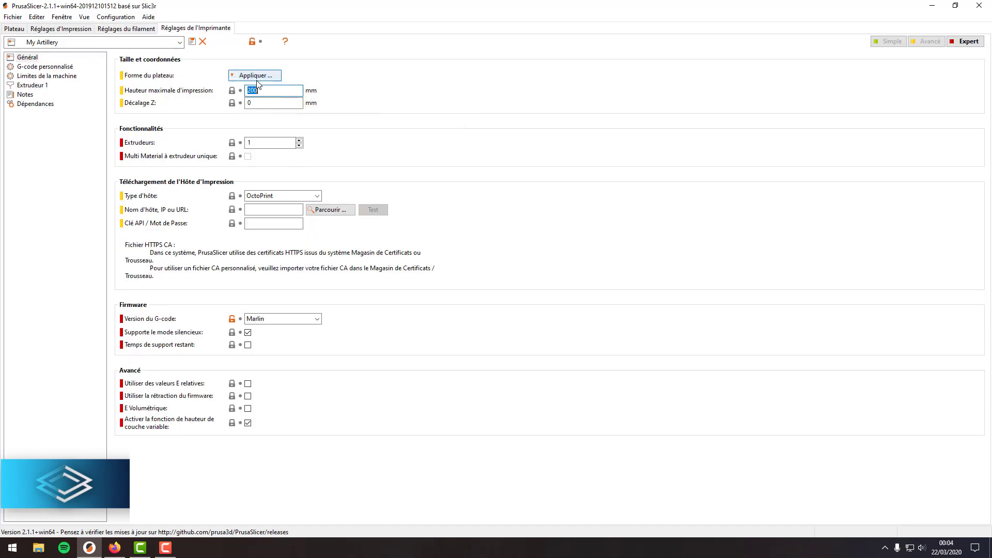
pyautogui.press('BackSpace')
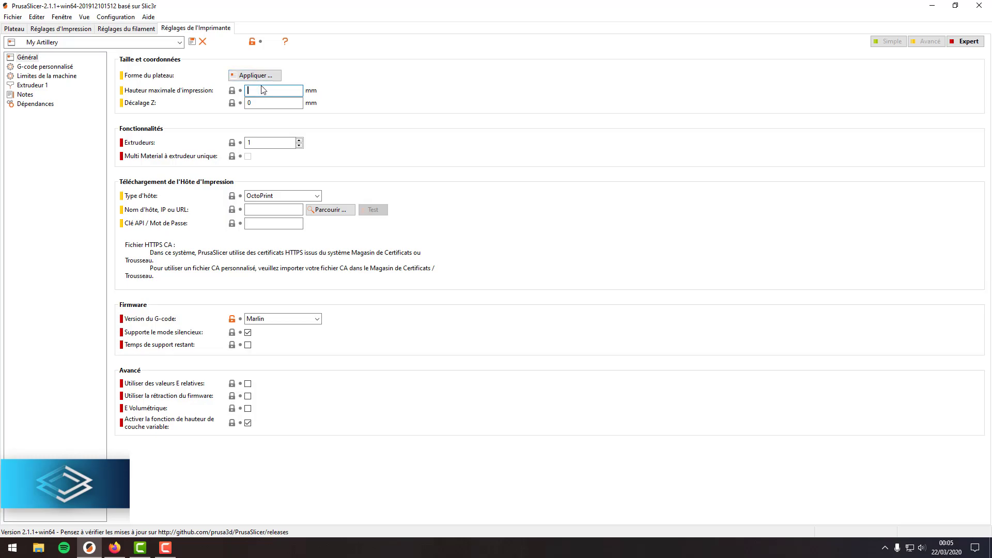
pyautogui.write('400')
# Set the retraction length to 6.5 mm and the Z lift to 0.5 mm for Extruder 1 in the printer settings.
pyautogui.click(57, 68)
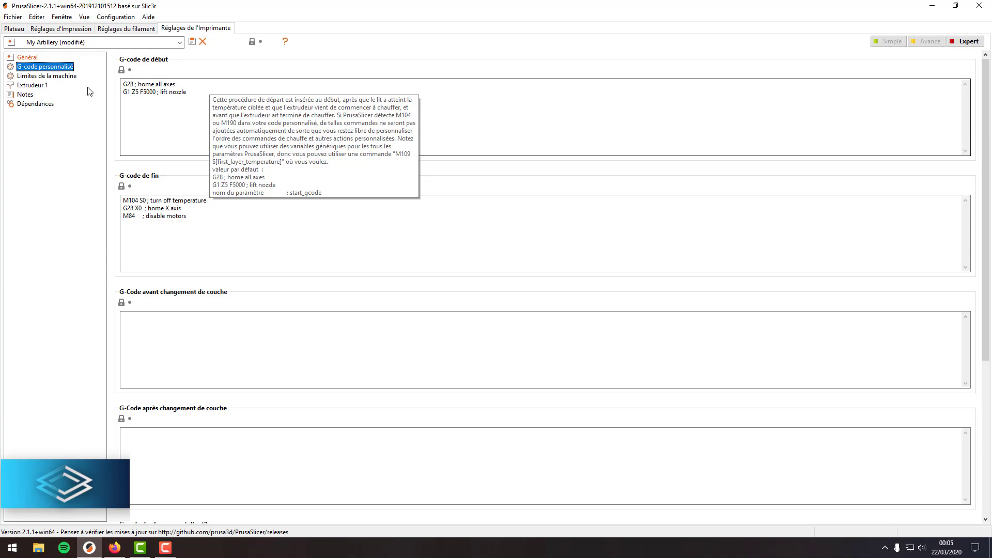
pyautogui.click(49, 76)
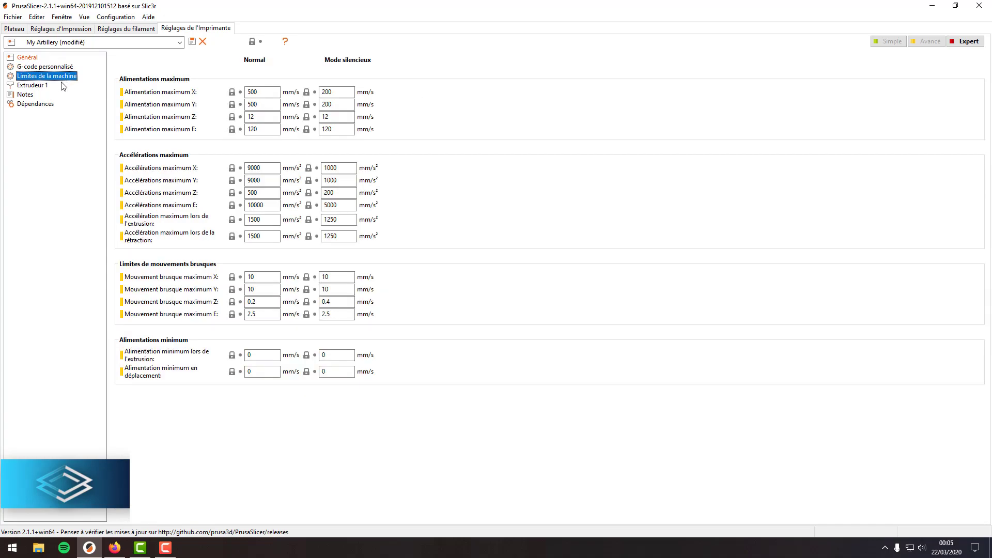
pyautogui.click(43, 86)
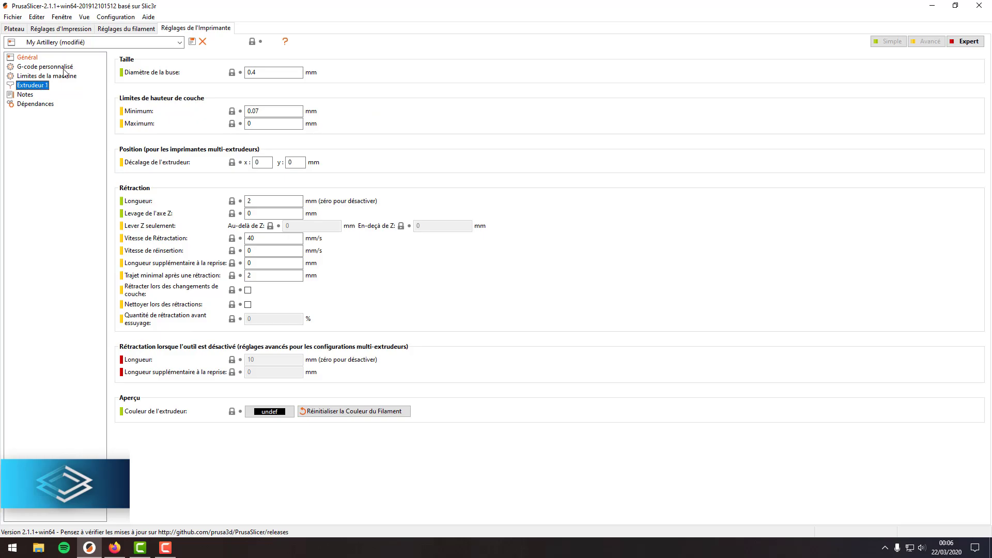
pyautogui.moveTo(274, 70)
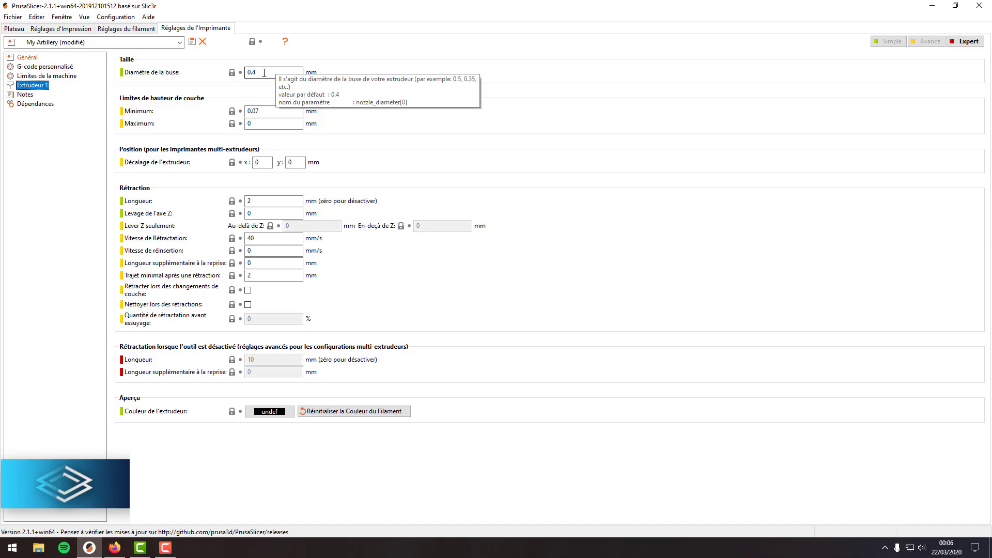
pyautogui.click(266, 200)
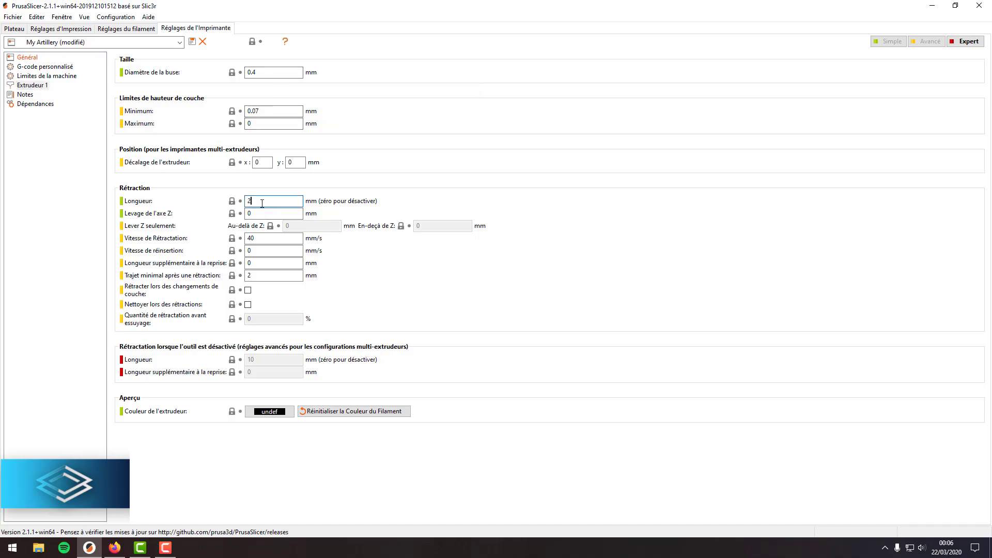
pyautogui.press('BackSpace')
pyautogui.click(268, 213)
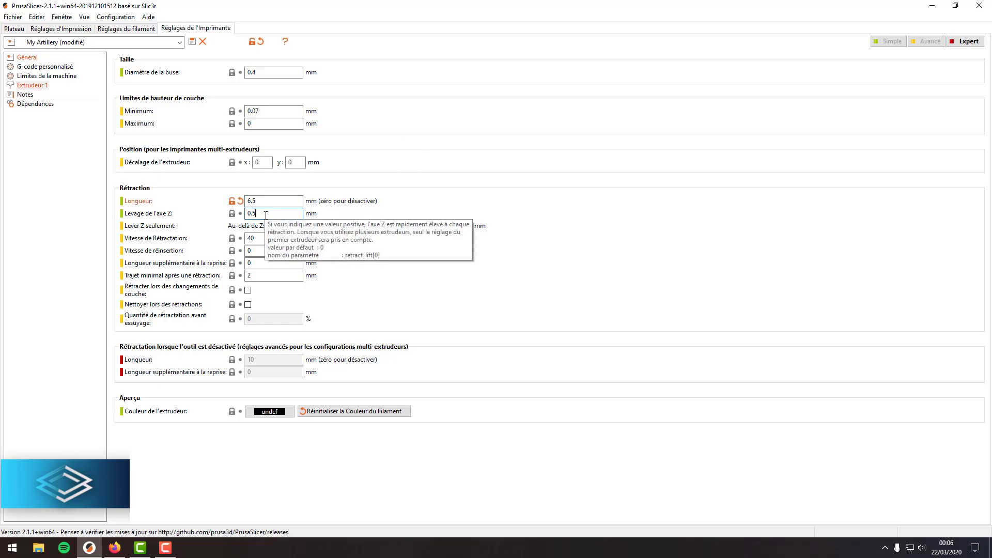
pyautogui.press('Return')
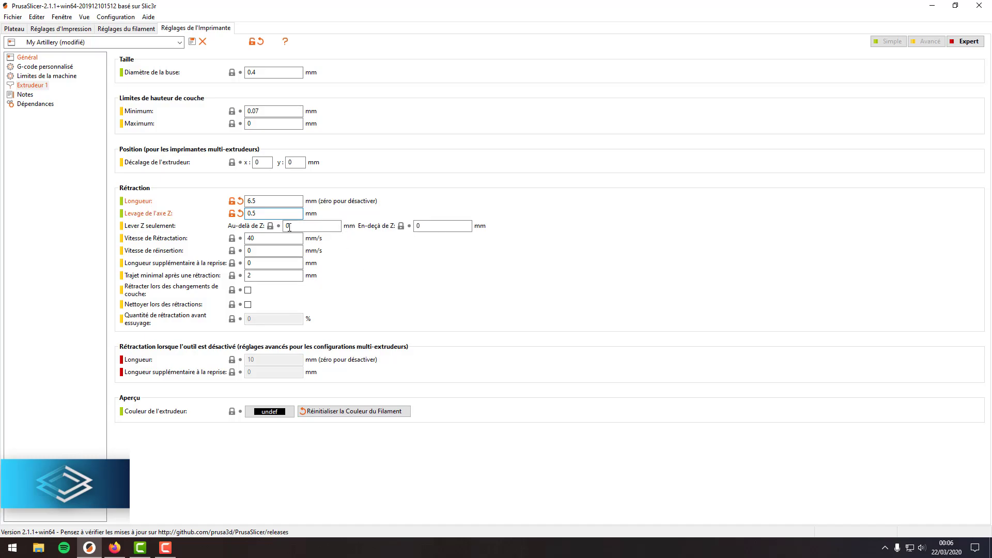
# Set the retraction speed of Extruder 1 to 25 mm/s.
pyautogui.click(274, 236)
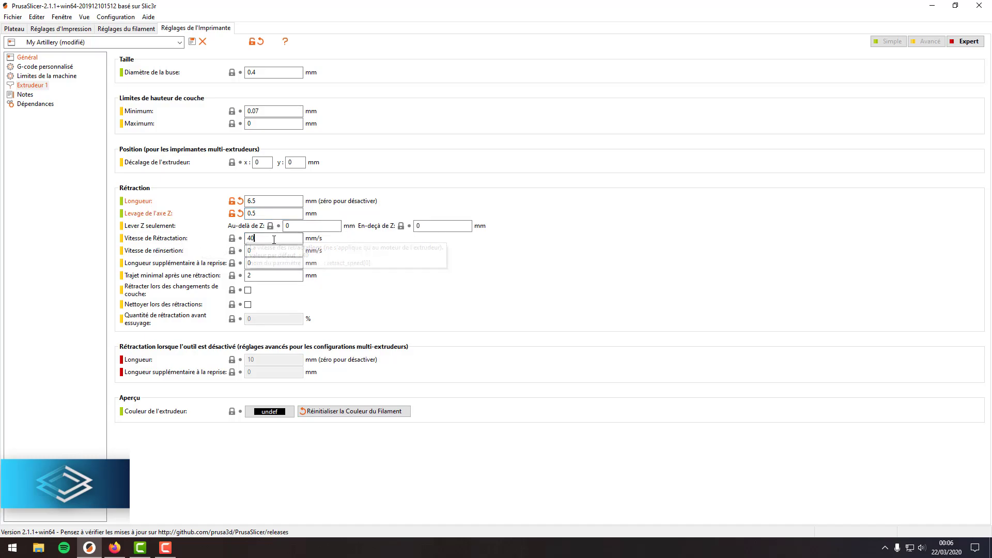
pyautogui.press('BackSpace')
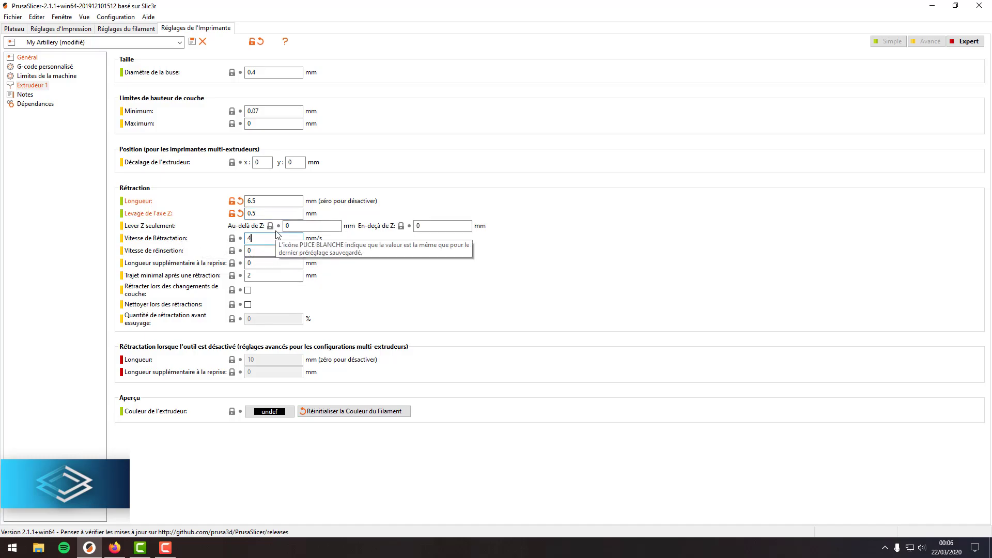
pyautogui.press('Return')
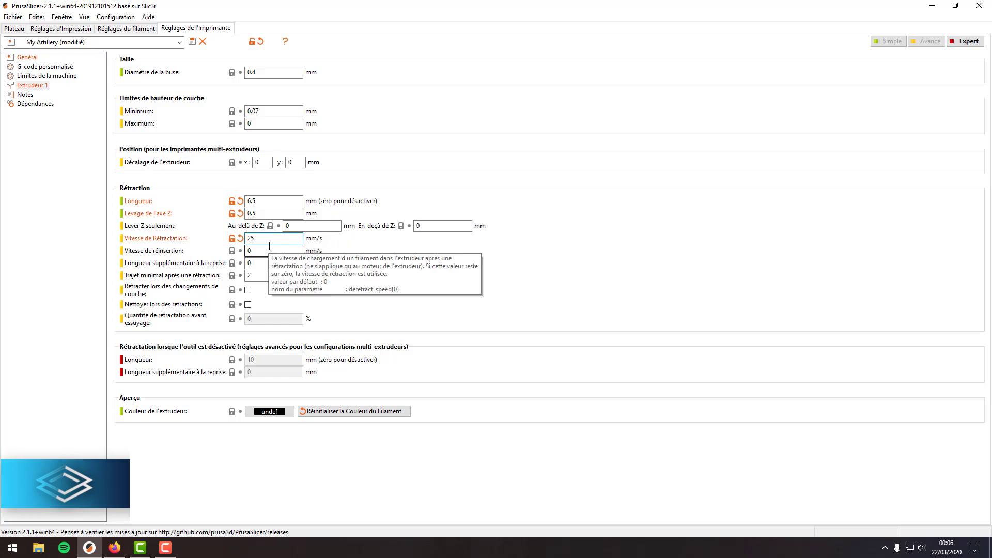
pyautogui.click(13, 17)
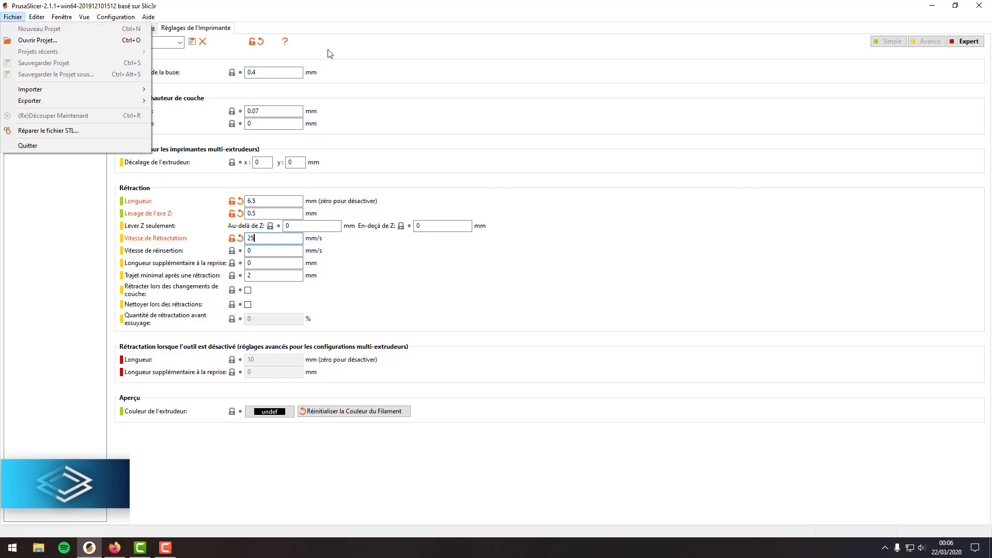
pyautogui.press('Escape')
pyautogui.click(14, 28)
pyautogui.click(835, 107)
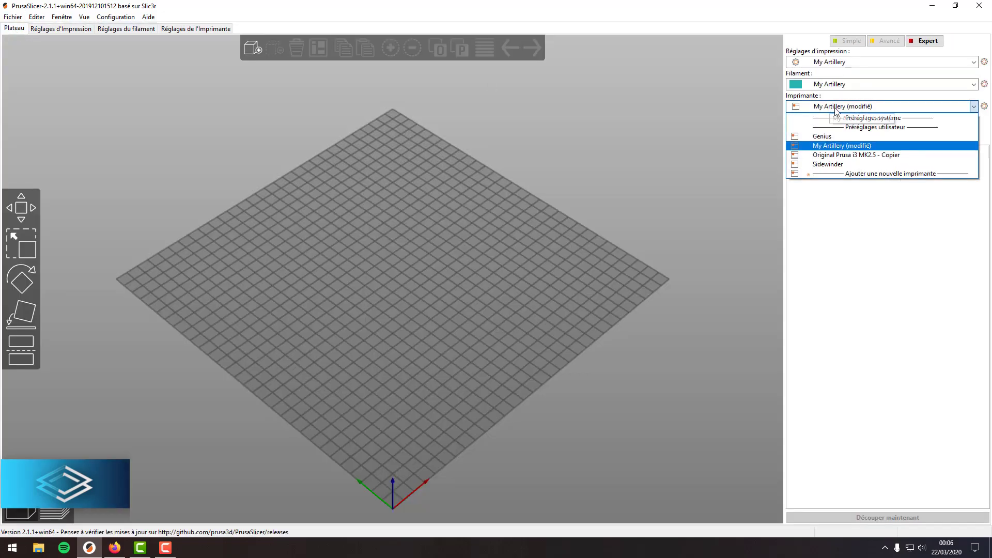
pyautogui.click(833, 164)
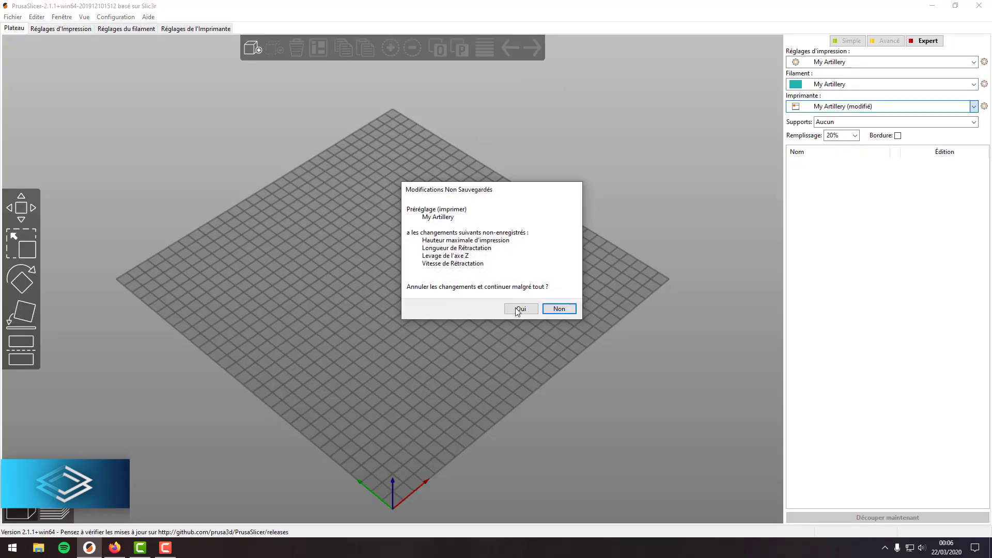
pyautogui.click(572, 308)
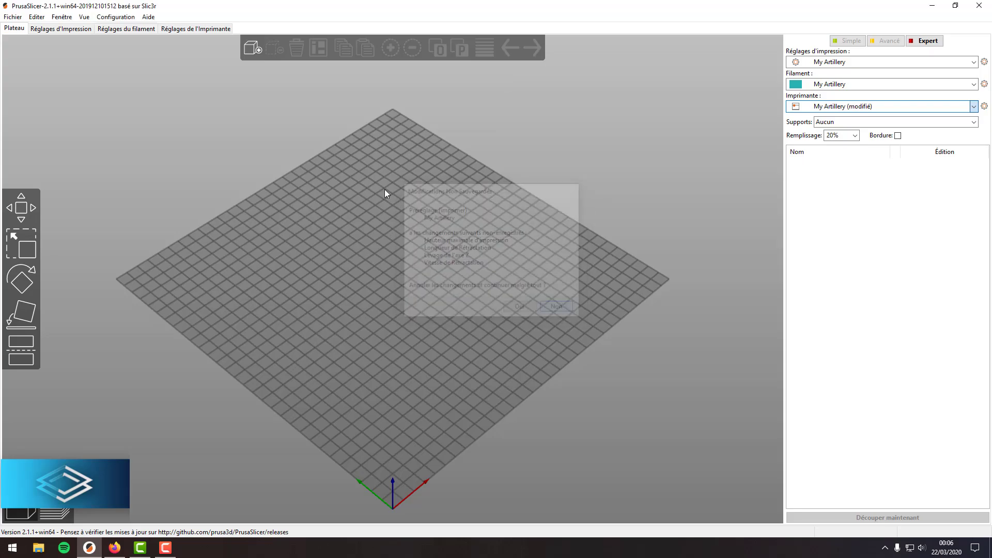
# Save the modified printer preset as My Artillery.
pyautogui.click(186, 28)
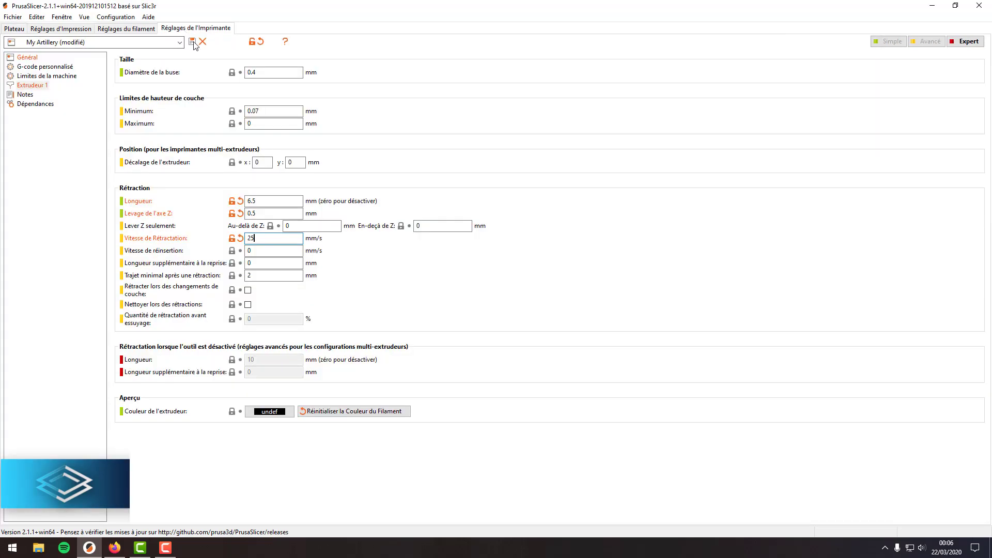
pyautogui.click(194, 43)
pyautogui.click(77, 106)
# Load the Sidewinder printer preset and review its Extruder 1 retraction values for comparison.
pyautogui.click(20, 30)
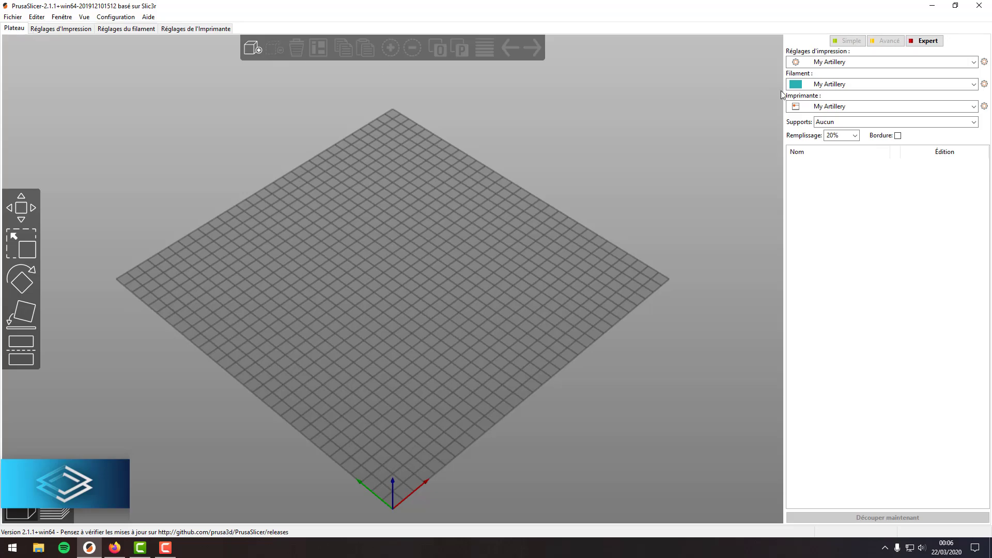
pyautogui.click(853, 106)
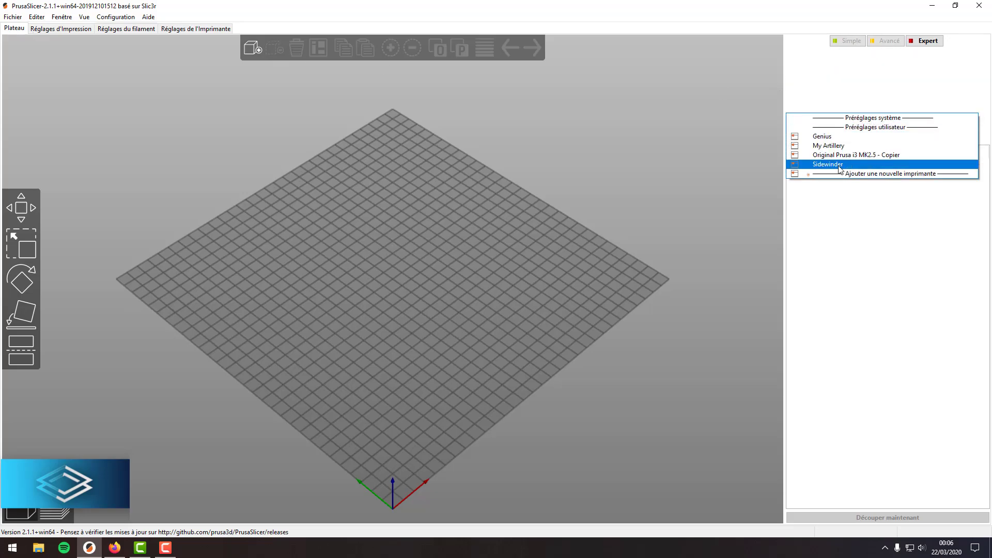
pyautogui.click(828, 164)
pyautogui.click(194, 30)
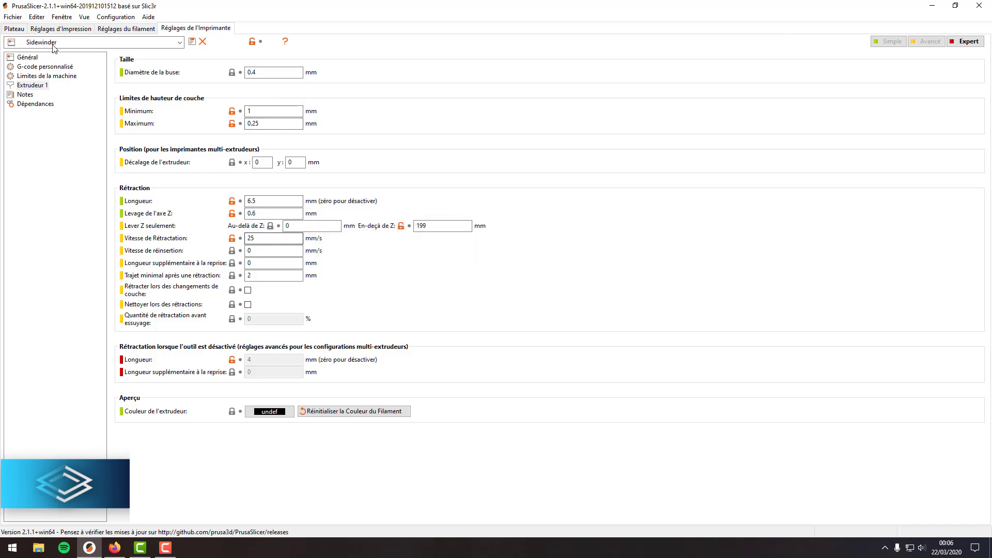
# Switch back to the My Artillery printer preset and set the Z lift of Extruder 1 to 0.6 mm.
pyautogui.click(14, 28)
pyautogui.click(827, 107)
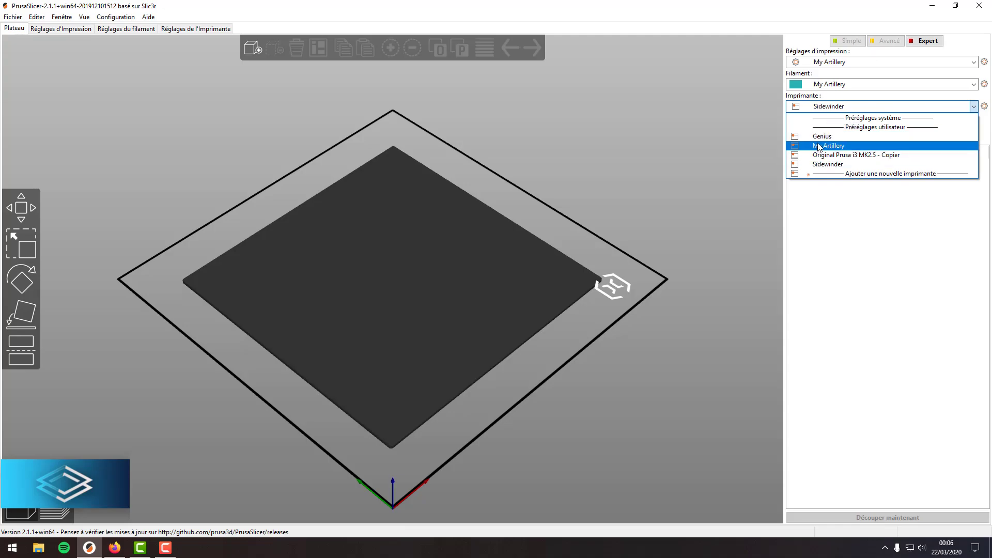
pyautogui.click(826, 145)
pyautogui.click(210, 29)
pyautogui.click(269, 213)
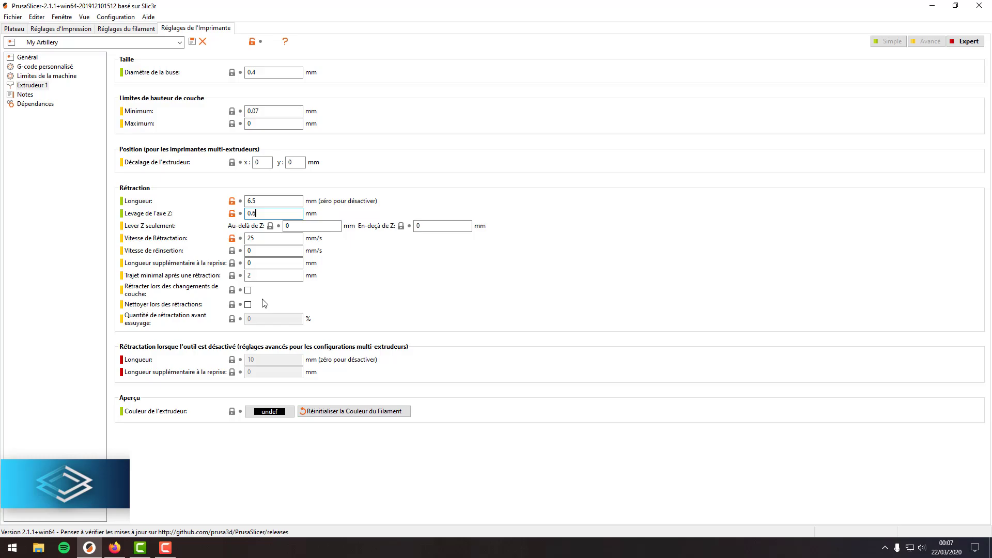
# Check the printer's notes and dependencies pages and save the printer preset as My Artillery.
pyautogui.click(24, 96)
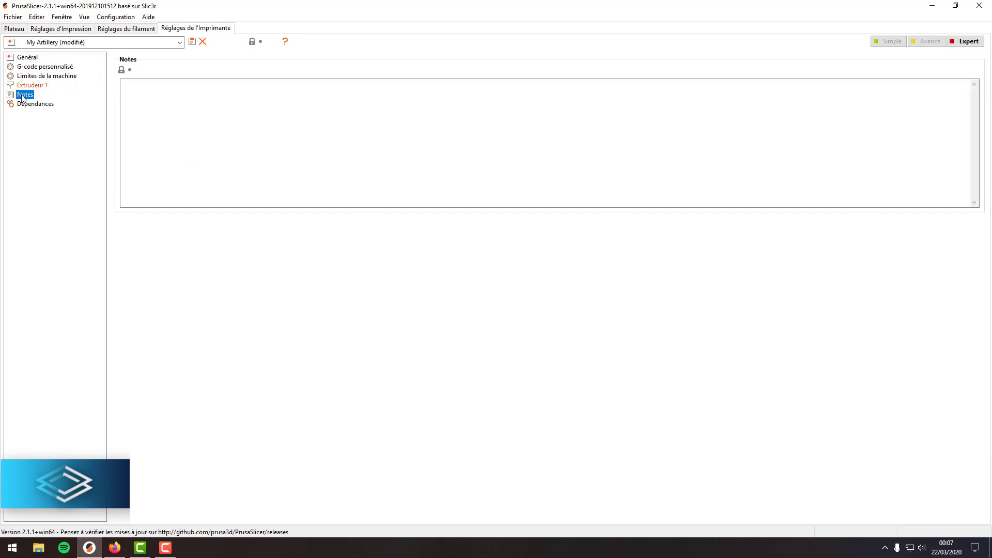
pyautogui.click(45, 106)
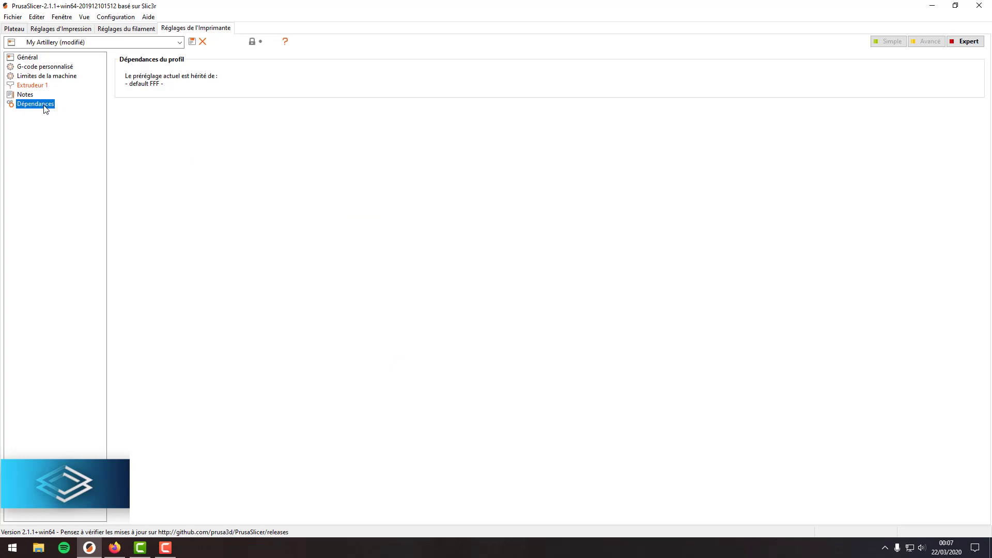
pyautogui.click(192, 41)
pyautogui.click(79, 102)
pyautogui.click(28, 57)
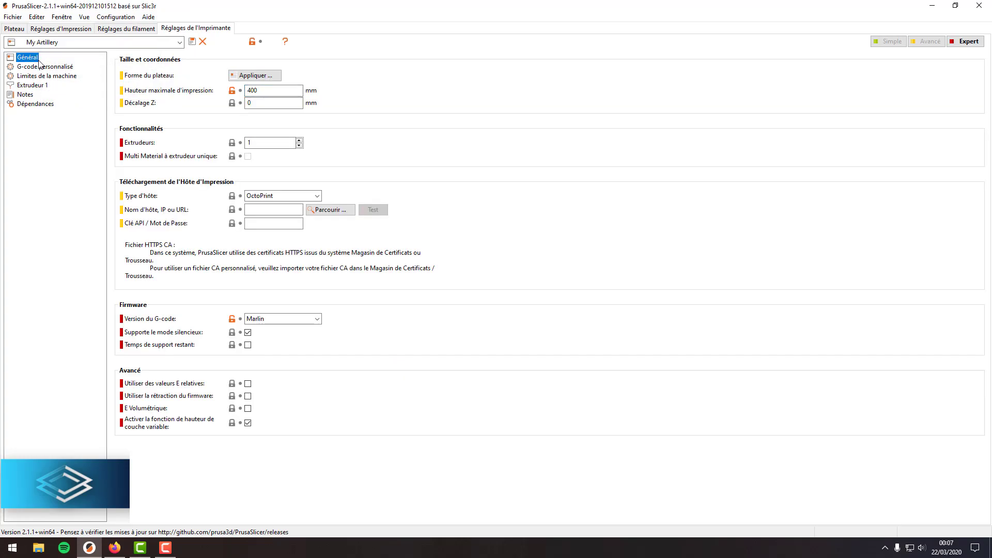
pyautogui.click(124, 29)
pyautogui.click(67, 29)
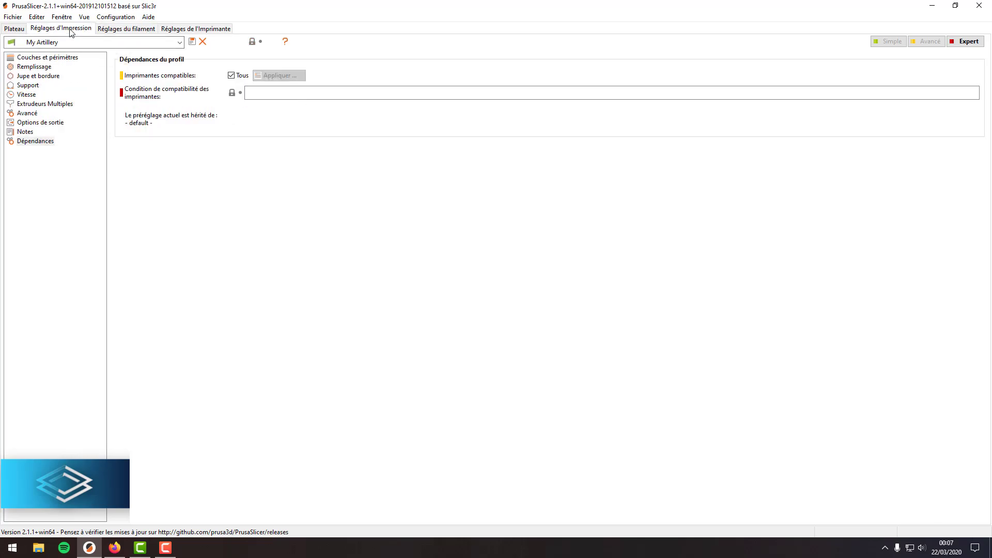
# Return to the build plate and import the catwoman STL file from the Downloads folder.
pyautogui.click(15, 29)
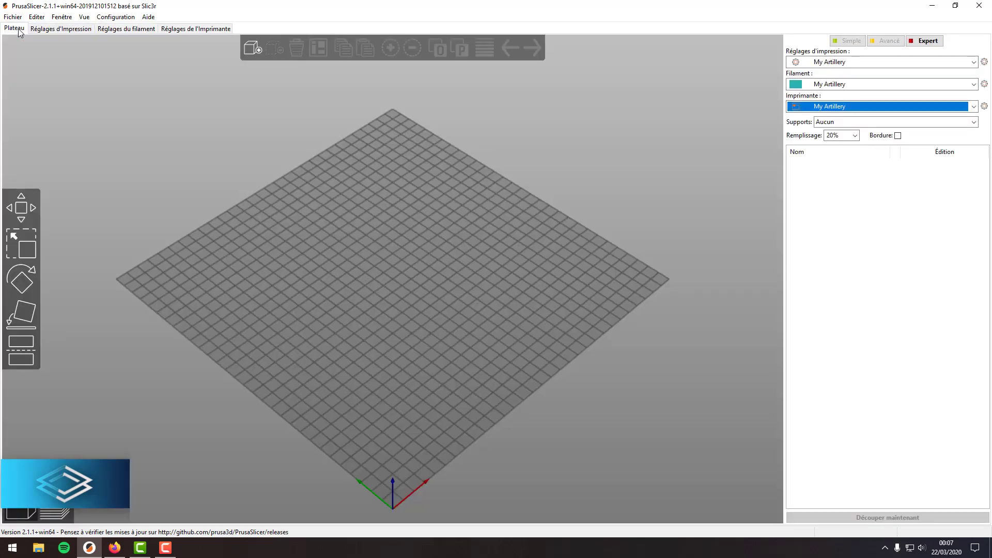
pyautogui.moveTo(117, 62); pyautogui.dragTo(281, 223)
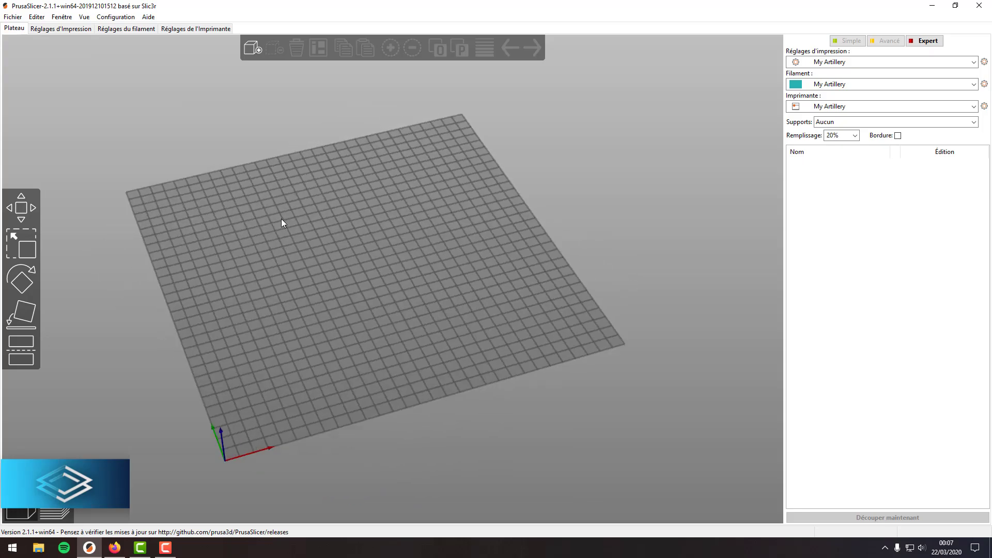
pyautogui.click(253, 49)
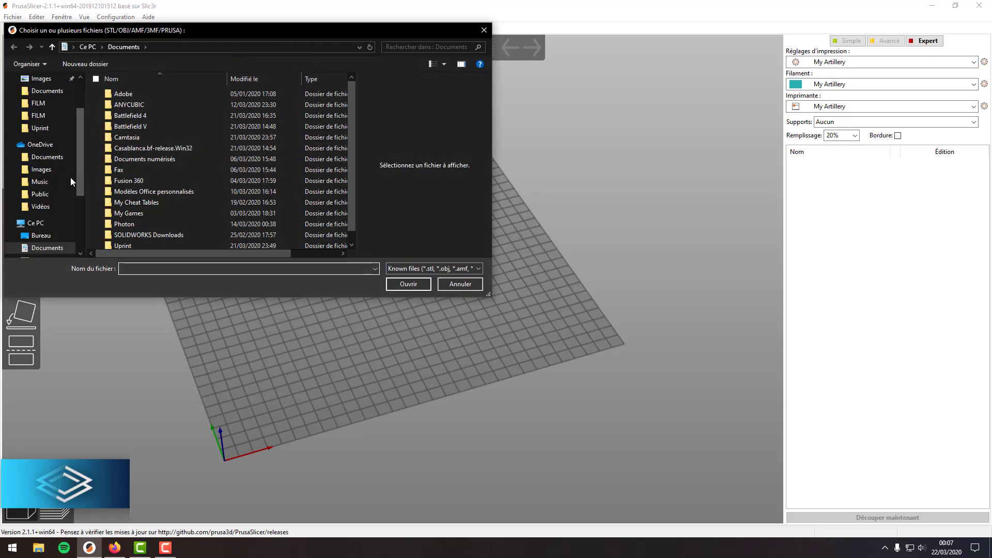
pyautogui.scroll(-2, 69, 197)
pyautogui.click(50, 206)
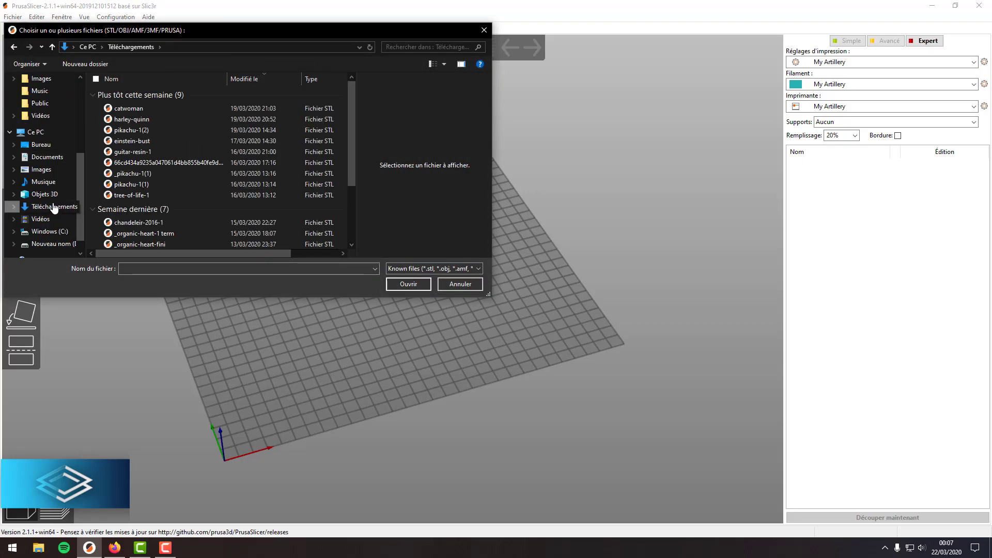
pyautogui.click(131, 111)
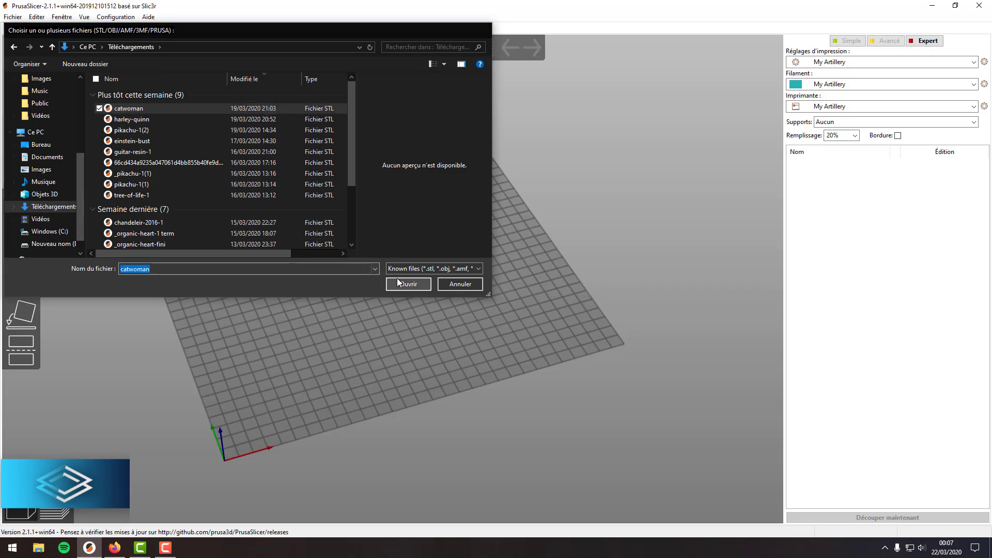
pyautogui.click(402, 283)
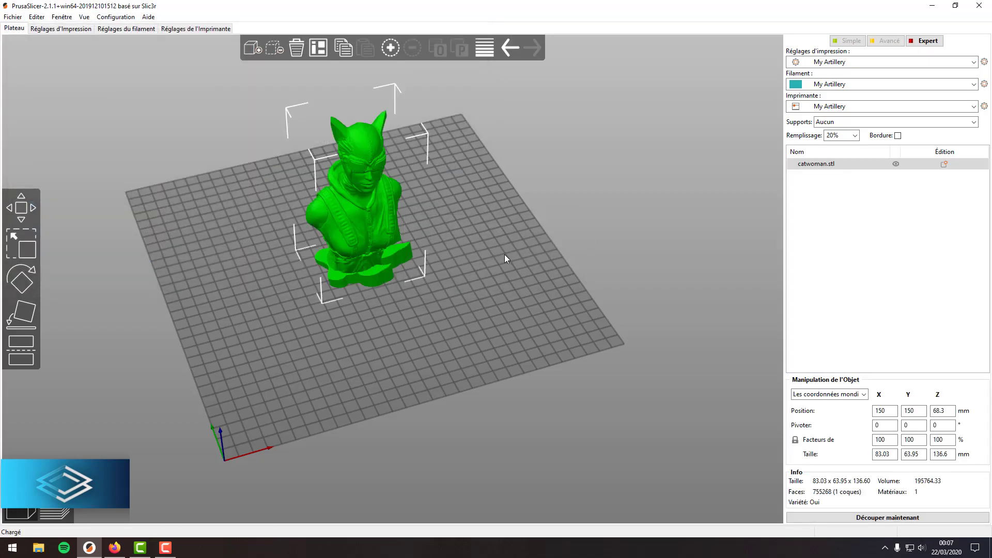
# Move the catwoman bust on the build plate to about X 138 mm, Y 160.6 mm.
pyautogui.moveTo(510, 252); pyautogui.dragTo(483, 240, button='middle')
pyautogui.moveTo(484, 240); pyautogui.dragTo(408, 262)
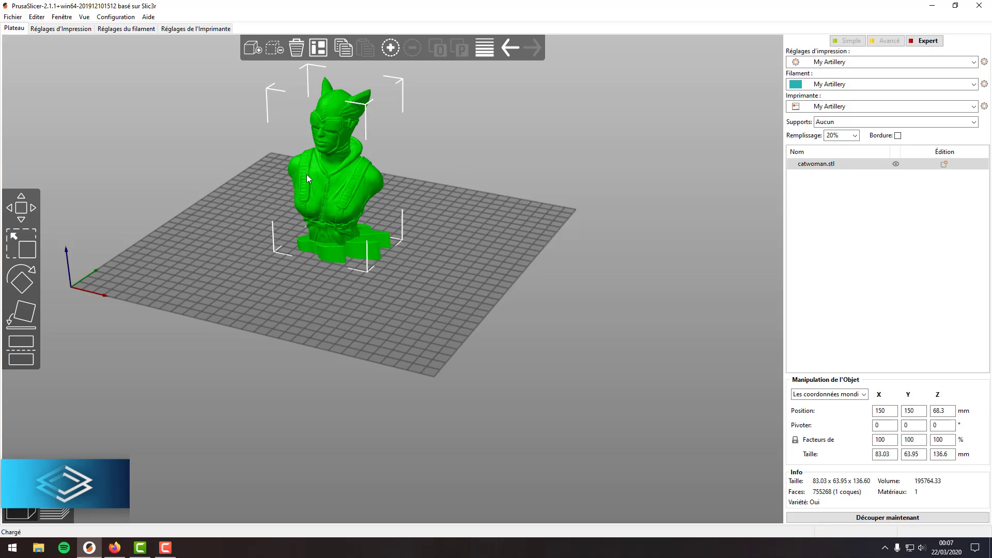
pyautogui.click(22, 208)
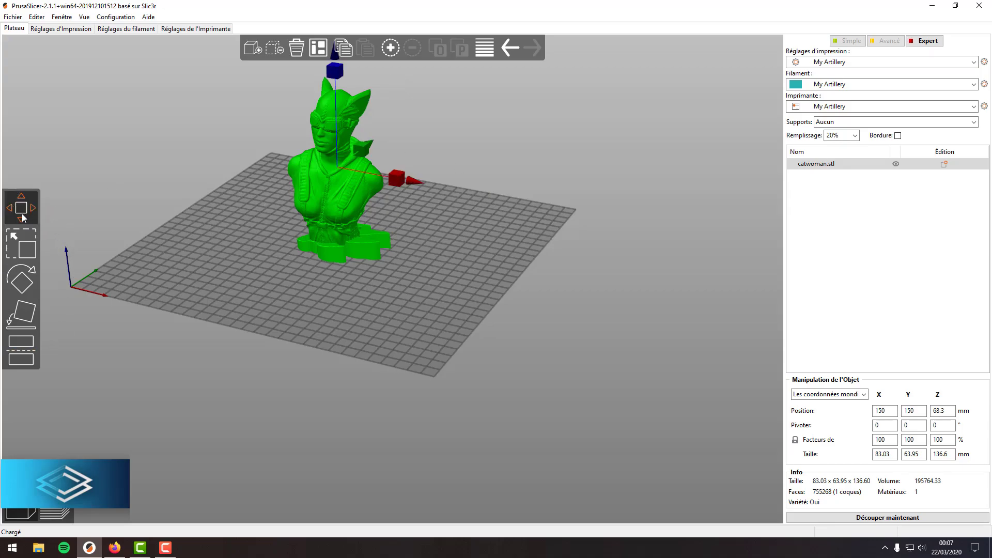
pyautogui.moveTo(397, 182); pyautogui.dragTo(336, 178)
pyautogui.click(374, 209)
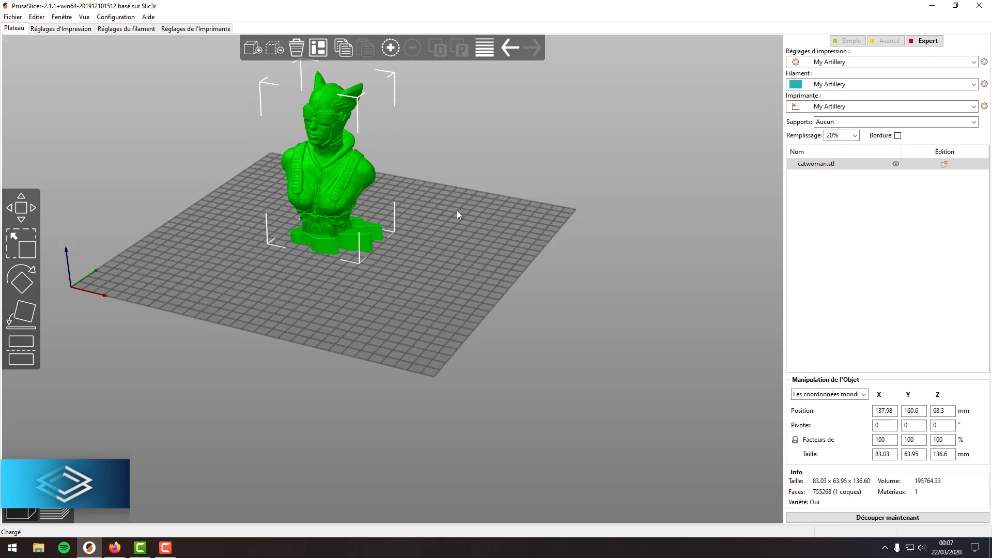
pyautogui.click(457, 209)
# Scale the catwoman bust uniformly to about 123% with the Scale tool.
pyautogui.click(327, 169)
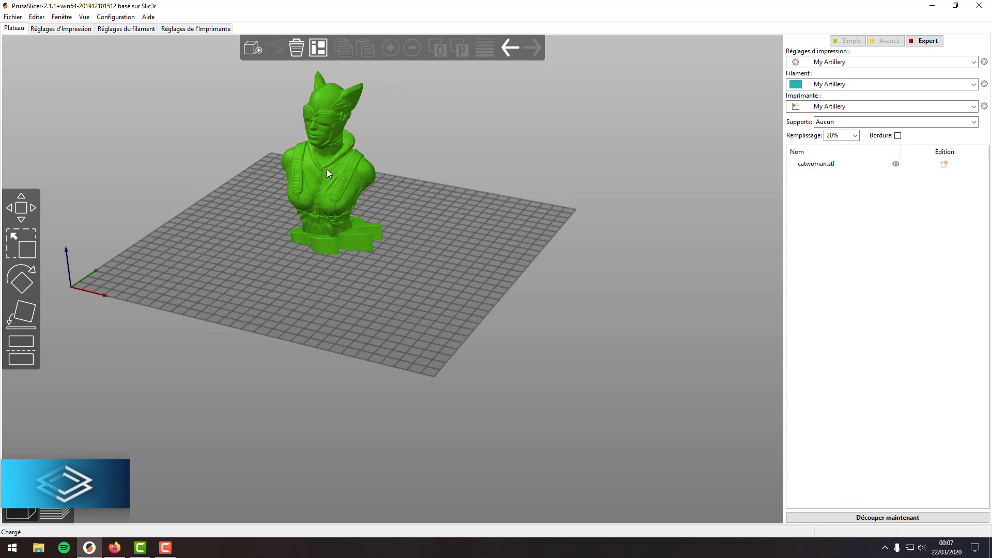
pyautogui.click(24, 252)
pyautogui.moveTo(392, 164); pyautogui.dragTo(423, 173)
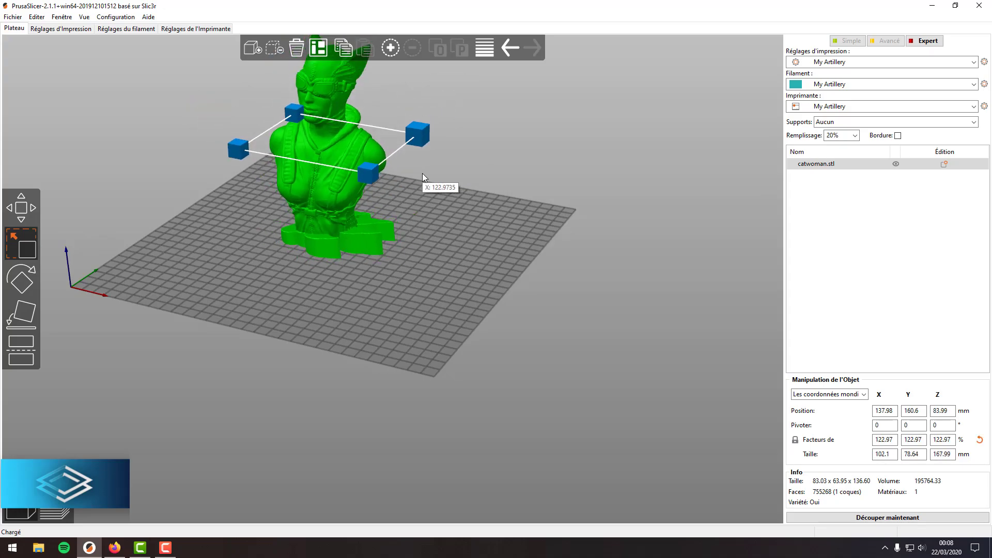
pyautogui.click(156, 288)
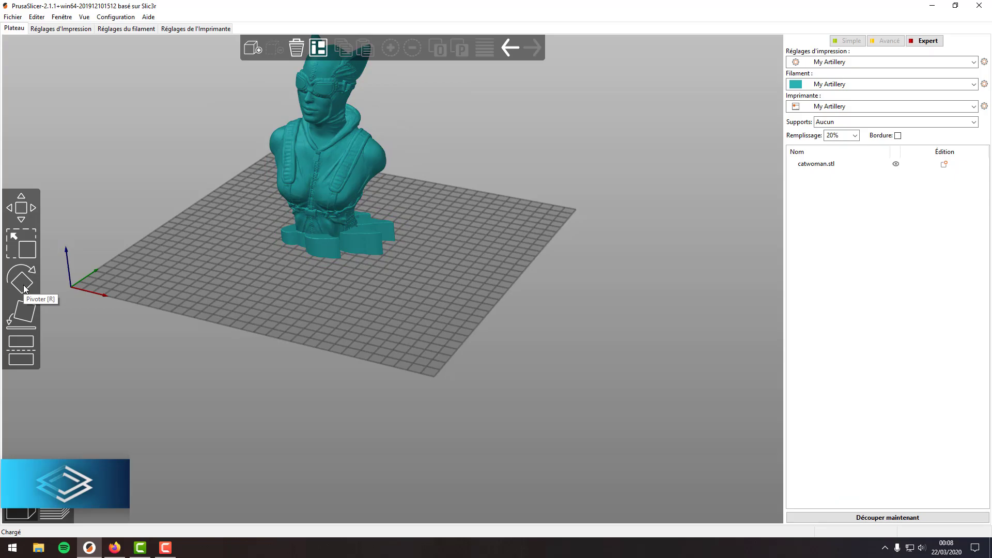
# Try rotating the scaled bust with the Rotate tool.
pyautogui.click(311, 177)
pyautogui.click(14, 282)
pyautogui.moveTo(476, 166)
pyautogui.mouseDown()
pyautogui.moveTo(337, 207)
pyautogui.moveTo(434, 188)
pyautogui.moveTo(469, 168)
pyautogui.moveTo(460, 170)
pyautogui.mouseUp()
pyautogui.click(128, 298)
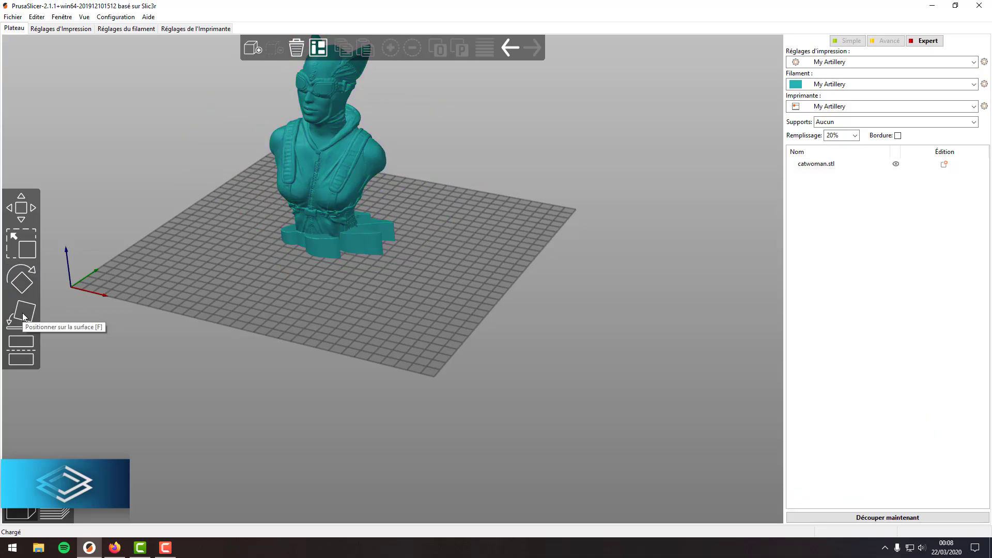
# Tilt the bust with the Rotate tool so that it no longer stands flat on its base.
pyautogui.click(339, 144)
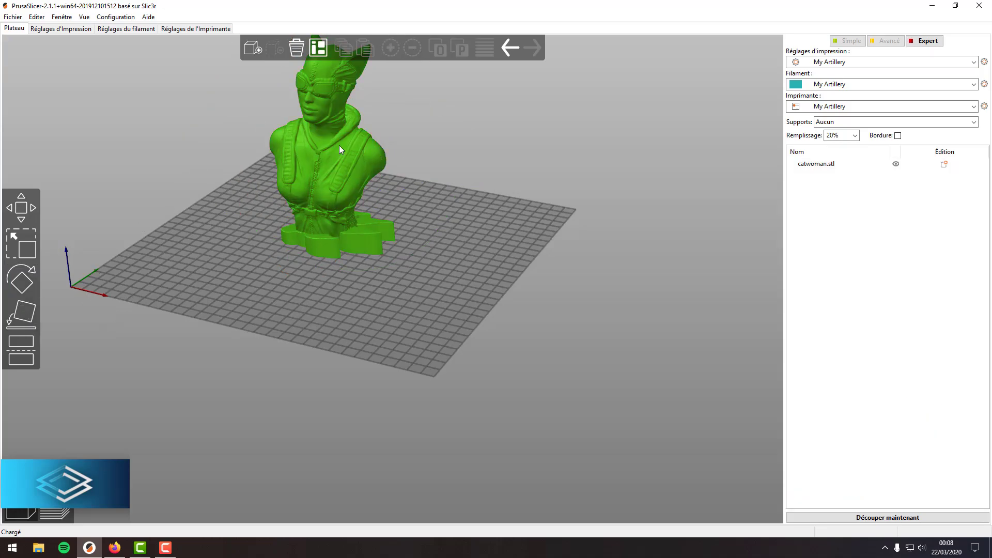
pyautogui.click(24, 283)
pyautogui.moveTo(507, 202); pyautogui.dragTo(185, 217)
pyautogui.moveTo(103, 228); pyautogui.dragTo(184, 71)
pyautogui.moveTo(411, 288); pyautogui.dragTo(405, 325)
pyautogui.scroll(3, 405, 324)
pyautogui.scroll(-4, 45, 362)
# Set the bust upright on the underside of its base with the Place on face tool.
pyautogui.click(29, 314)
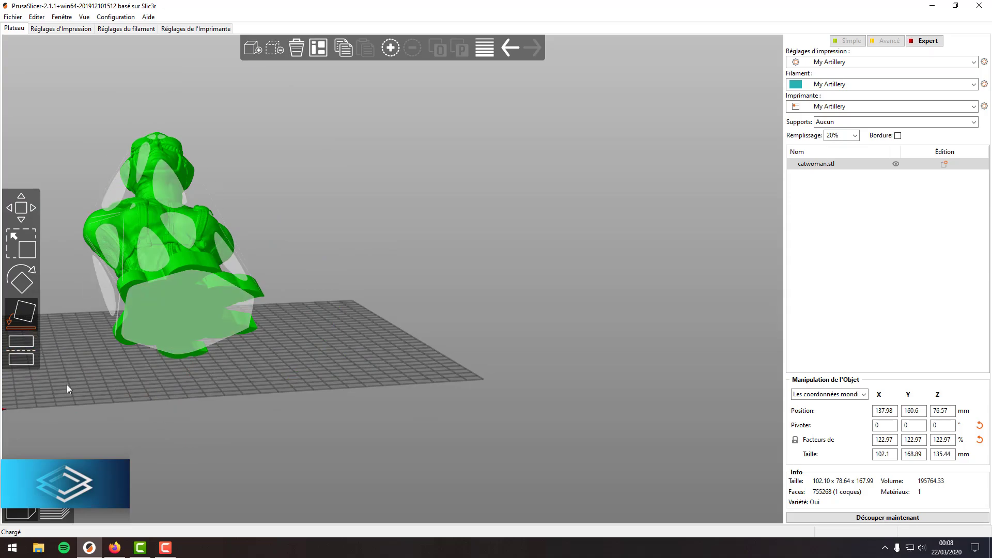
pyautogui.click(202, 286)
pyautogui.click(349, 327)
pyautogui.moveTo(349, 327); pyautogui.dragTo(393, 332)
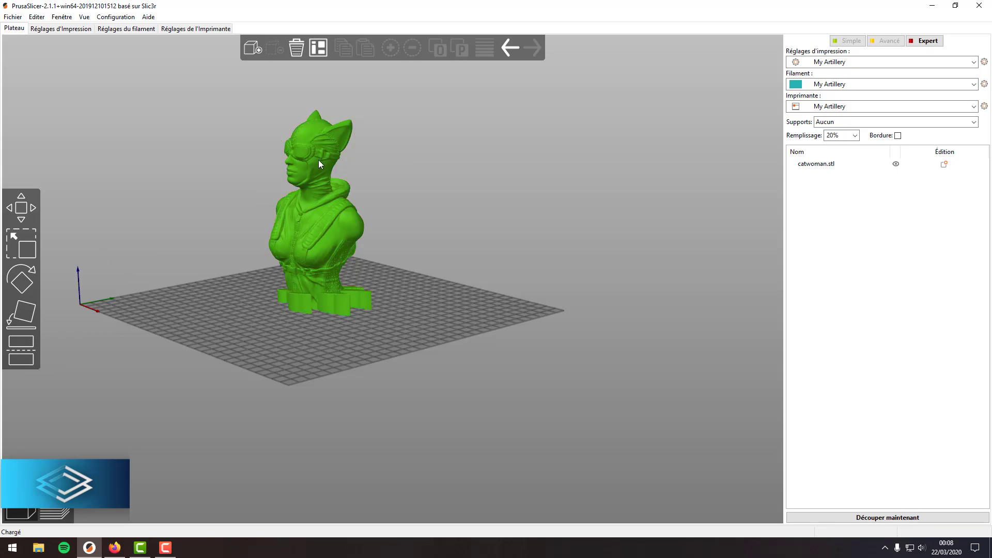
# Copy the catwoman bust and paste six duplicates of it onto the build plate.
pyautogui.click(315, 178)
pyautogui.rightClick(341, 223)
pyautogui.click(325, 135)
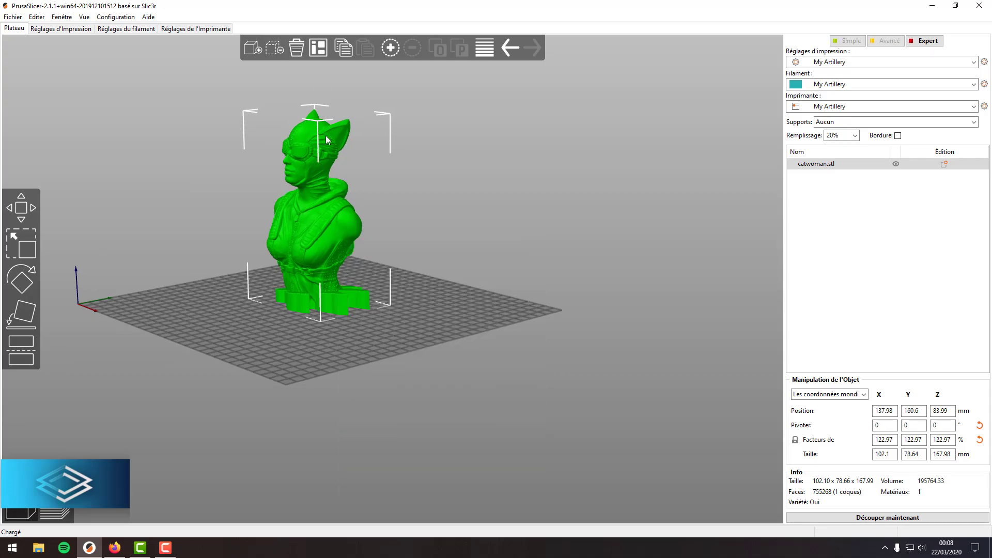
pyautogui.click(345, 50)
pyautogui.click(363, 50)
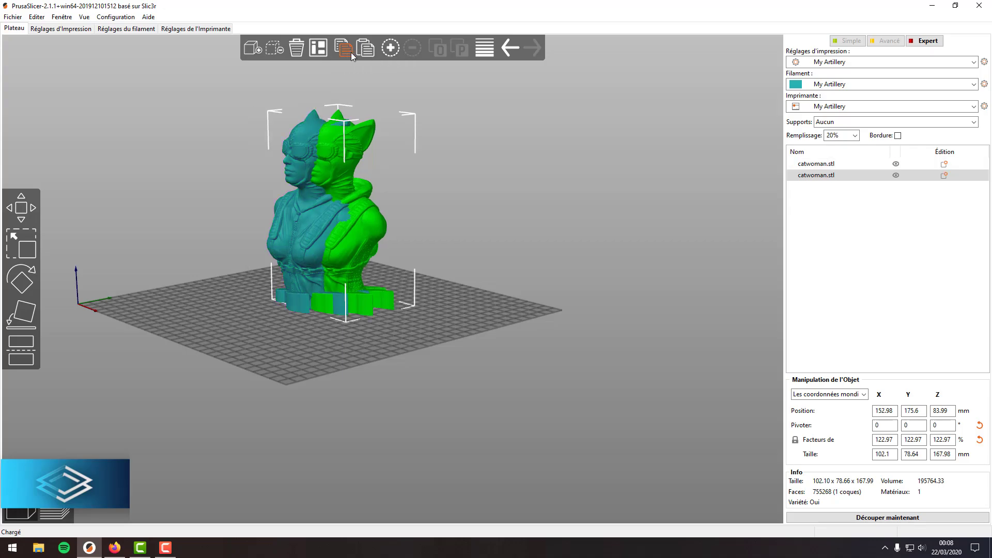
pyautogui.click(368, 52)
pyautogui.click(368, 52)
pyautogui.click(368, 52)
pyautogui.click(368, 52)
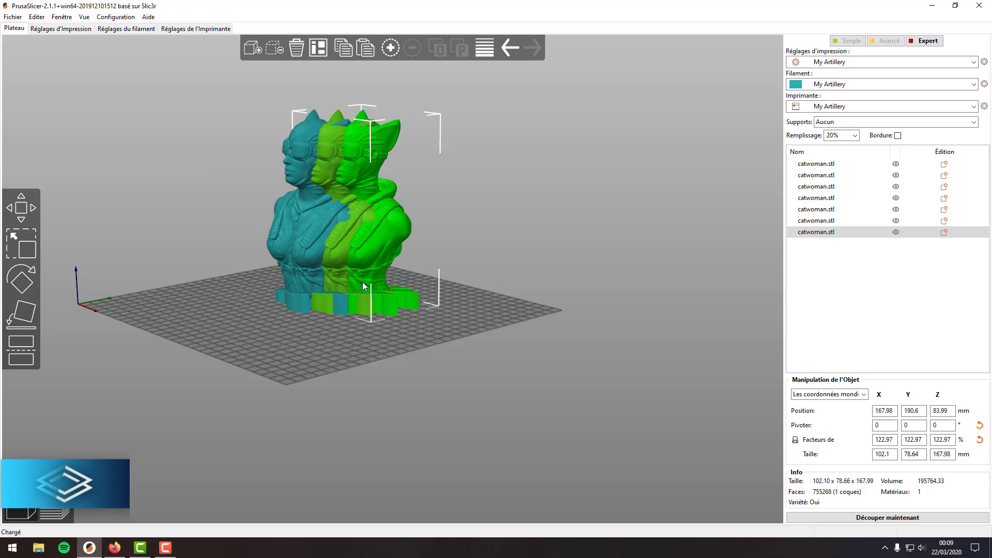
# Arrange all the bust copies automatically on the build plate and check their placement.
pyautogui.click(319, 48)
pyautogui.rightClick(445, 314)
pyautogui.moveTo(446, 314); pyautogui.dragTo(620, 301)
pyautogui.click(425, 342)
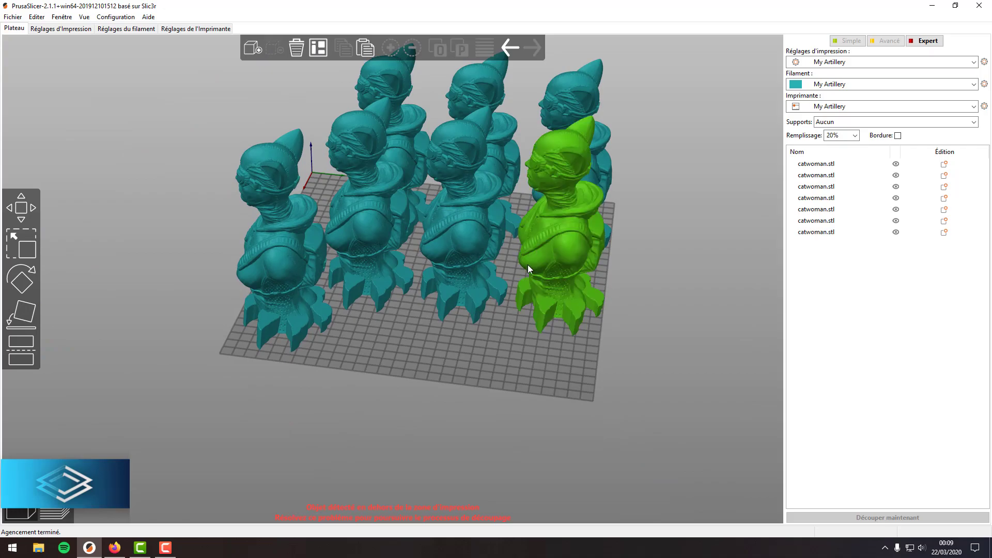
pyautogui.click(573, 226)
pyautogui.click(894, 247)
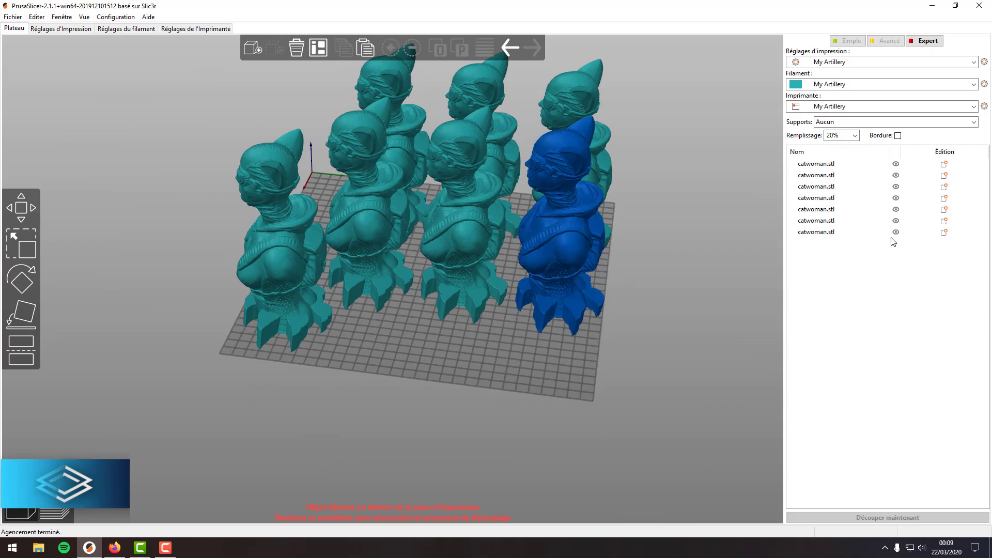
# Delete six of the seven catwoman bust copies, leaving only the front one on the build plate.
pyautogui.click(585, 209)
pyautogui.press('Delete')
pyautogui.click(566, 180)
pyautogui.press('Delete')
pyautogui.click(460, 191)
pyautogui.press('Delete')
pyautogui.click(359, 175)
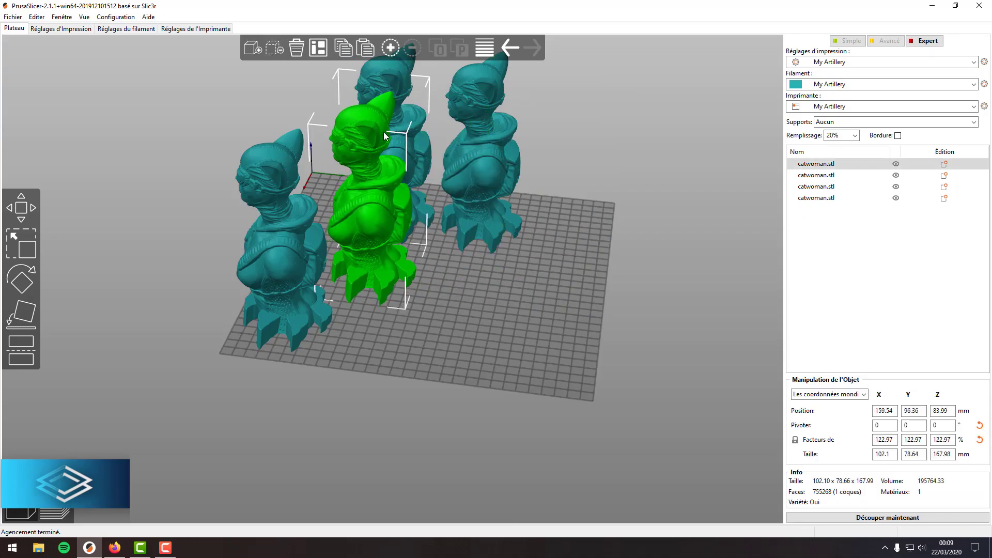
pyautogui.press('Delete')
pyautogui.click(384, 133)
pyautogui.press('Delete')
pyautogui.click(465, 144)
pyautogui.press('Delete')
# Move the remaining bust toward the middle of the build plate, to about X 134 mm and Y 141 mm.
pyautogui.moveTo(289, 221); pyautogui.dragTo(438, 176)
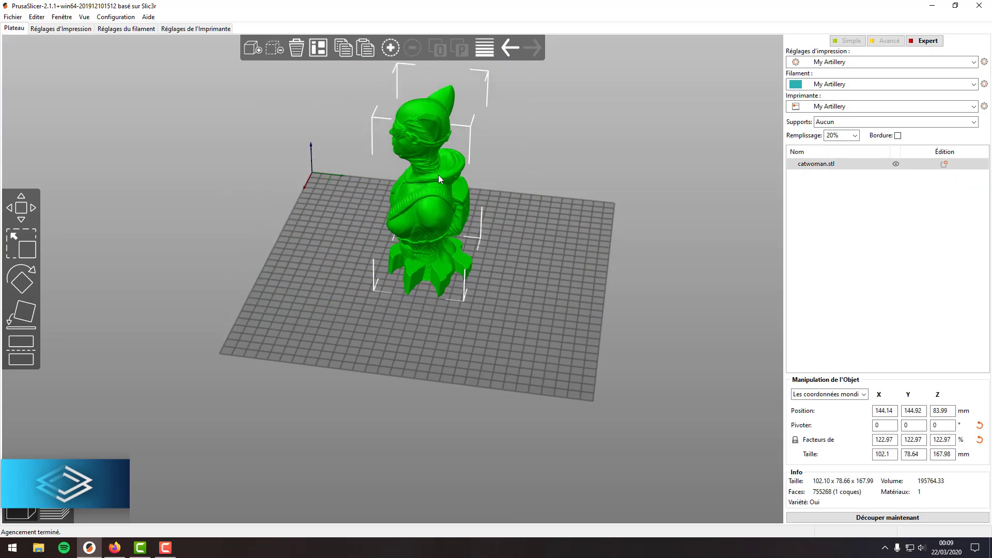
pyautogui.click(544, 202)
pyautogui.moveTo(543, 201); pyautogui.dragTo(355, 98)
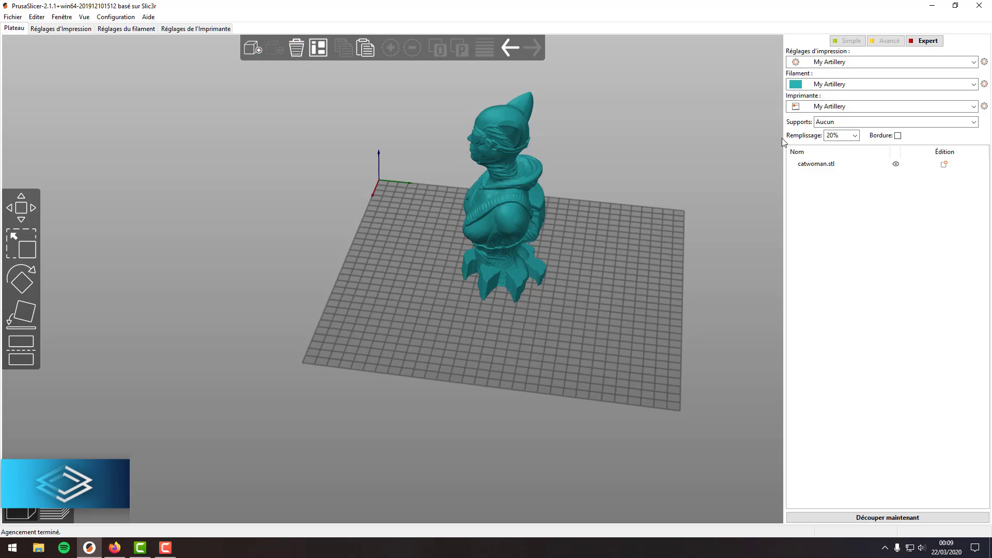
pyautogui.moveTo(718, 172); pyautogui.dragTo(645, 196)
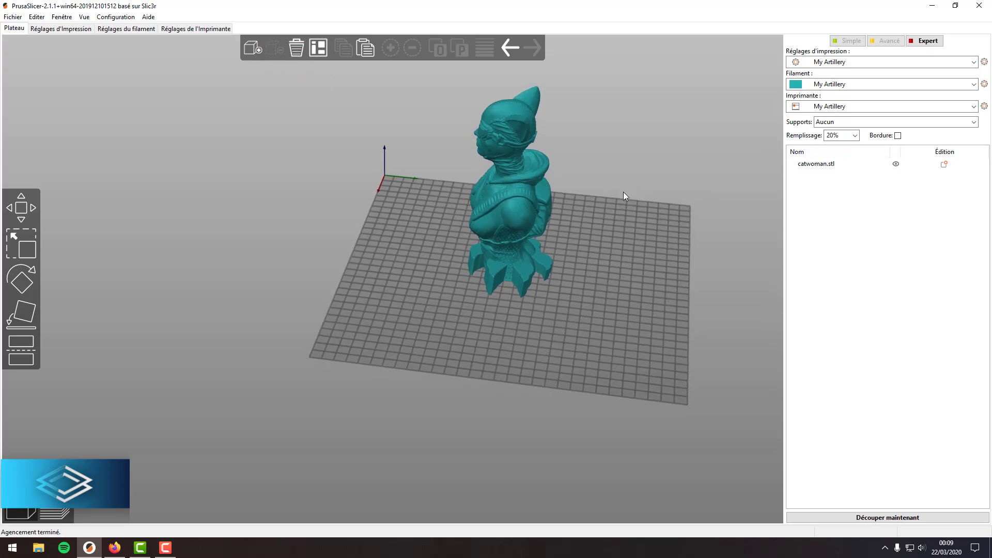
# Tilt the bust backwards about the X axis with the Rotate tool and deselect it.
pyautogui.click(550, 188)
pyautogui.press('r')
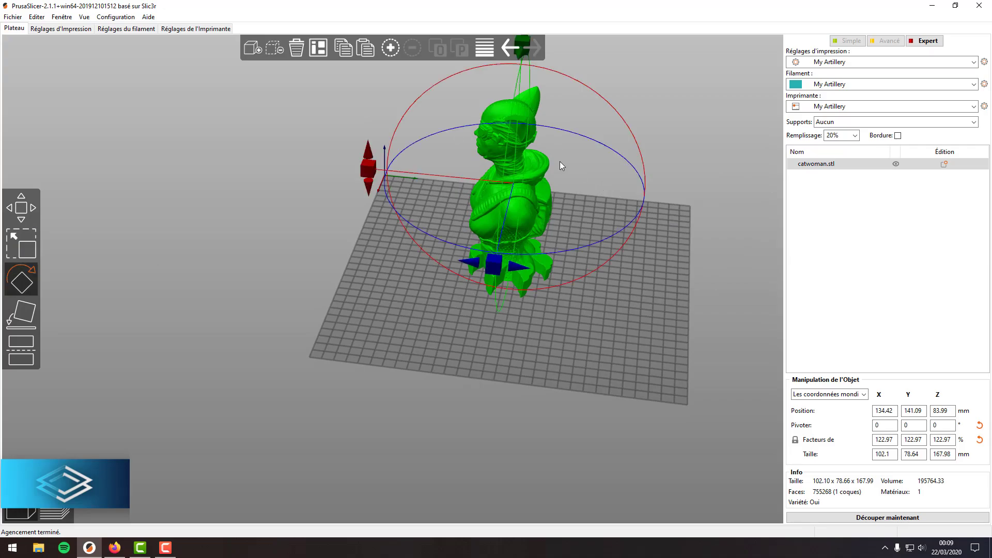
pyautogui.moveTo(371, 171); pyautogui.dragTo(397, 106)
pyautogui.click(676, 312)
# Set the supports option to "Support sur le plateau uniquement".
pyautogui.click(830, 126)
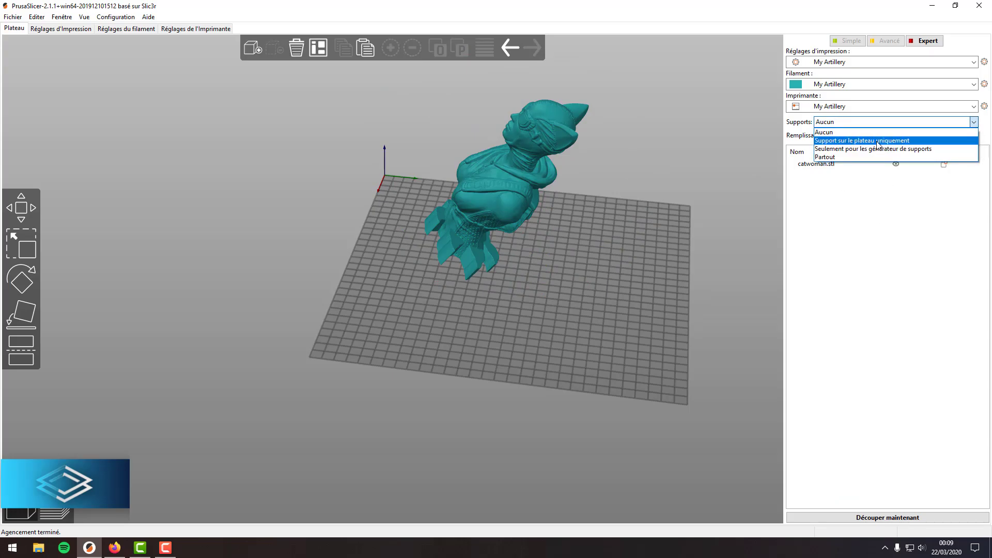
pyautogui.click(877, 141)
pyautogui.click(878, 123)
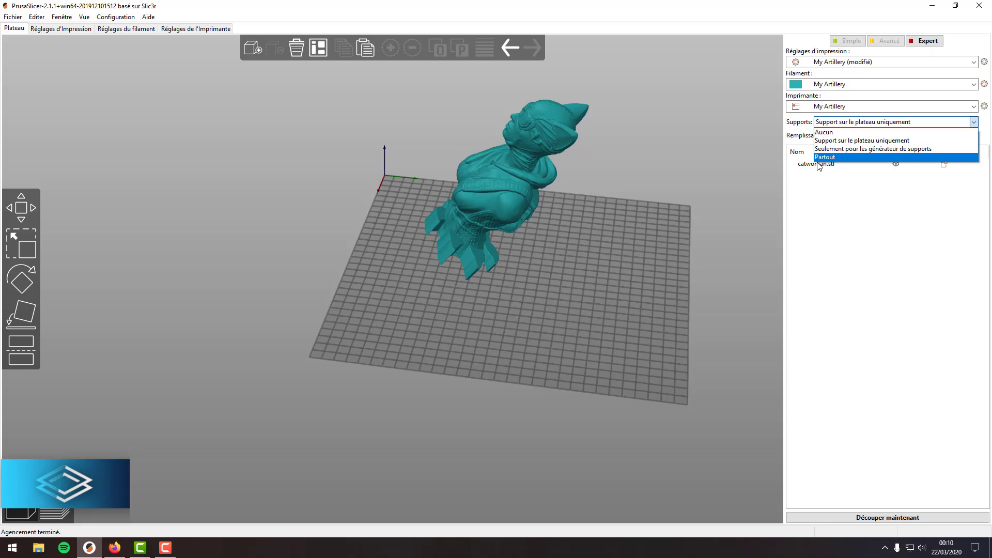
pyautogui.click(837, 133)
pyautogui.click(845, 123)
pyautogui.click(854, 140)
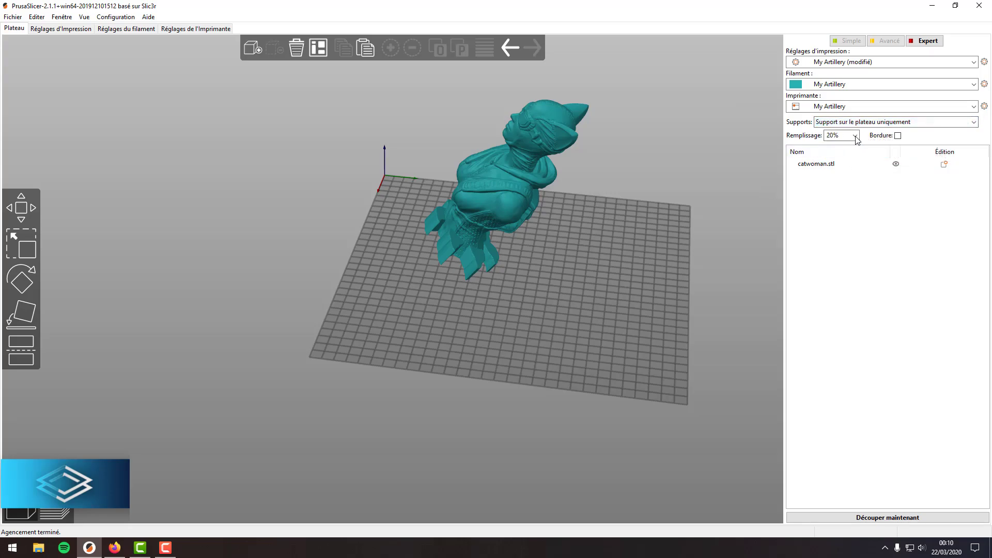
# Examine the available infill densities and the print, filament and printer presets, keeping 20% infill and My Artillery.
pyautogui.click(854, 136)
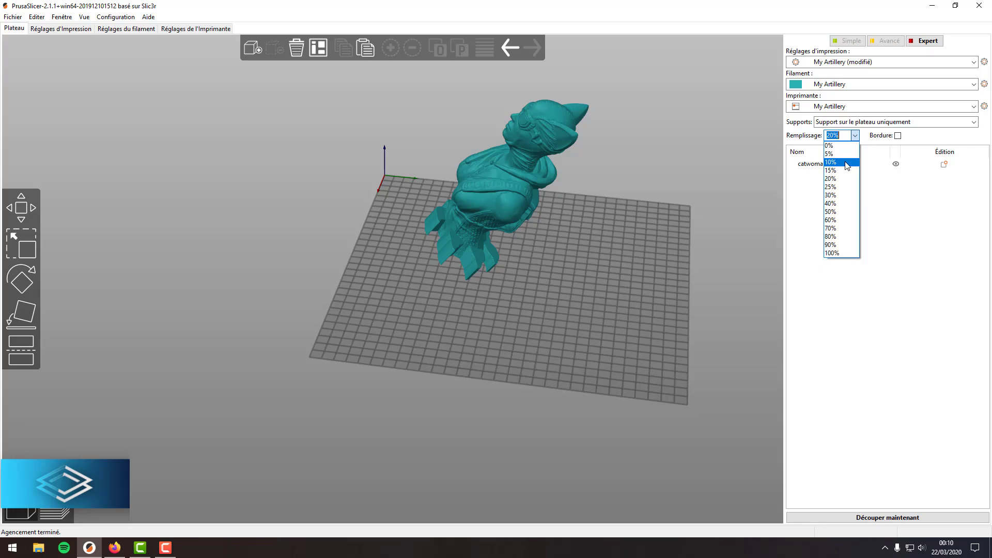
pyautogui.click(903, 190)
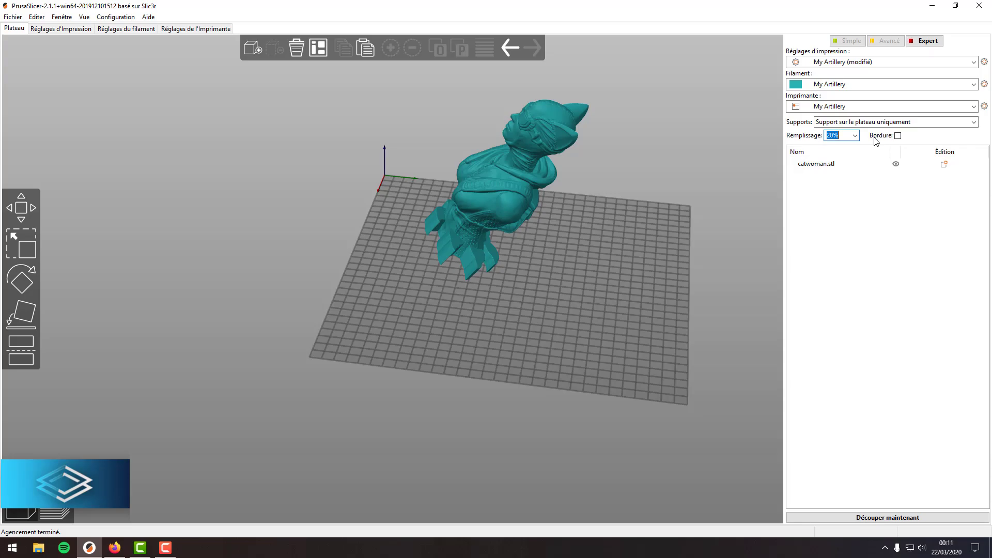
pyautogui.click(854, 63)
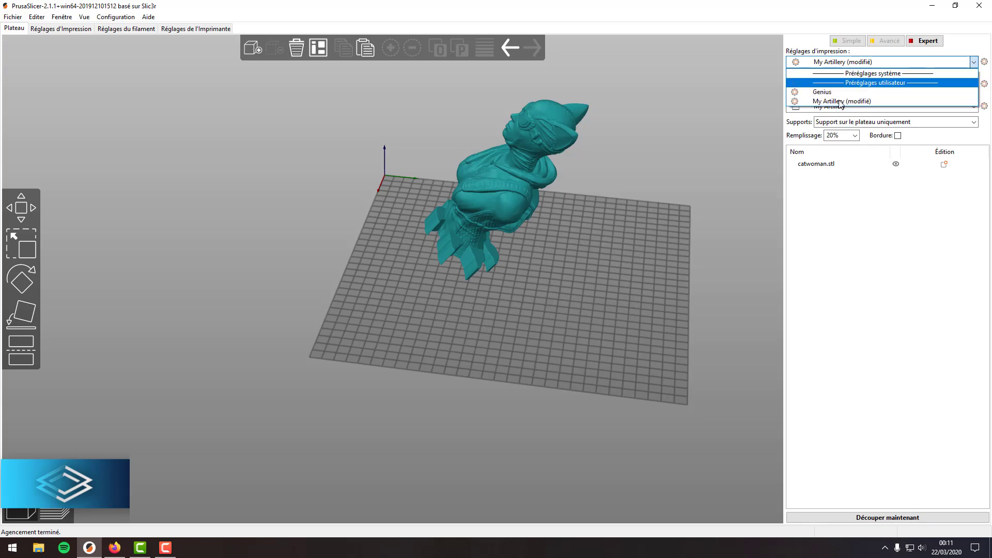
pyautogui.click(894, 238)
pyautogui.click(850, 84)
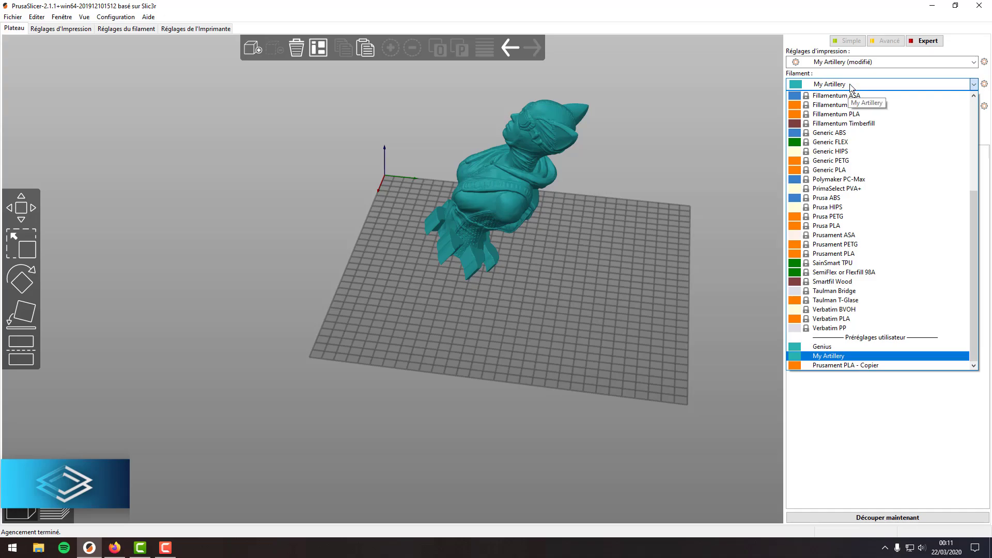
pyautogui.click(851, 85)
pyautogui.click(850, 106)
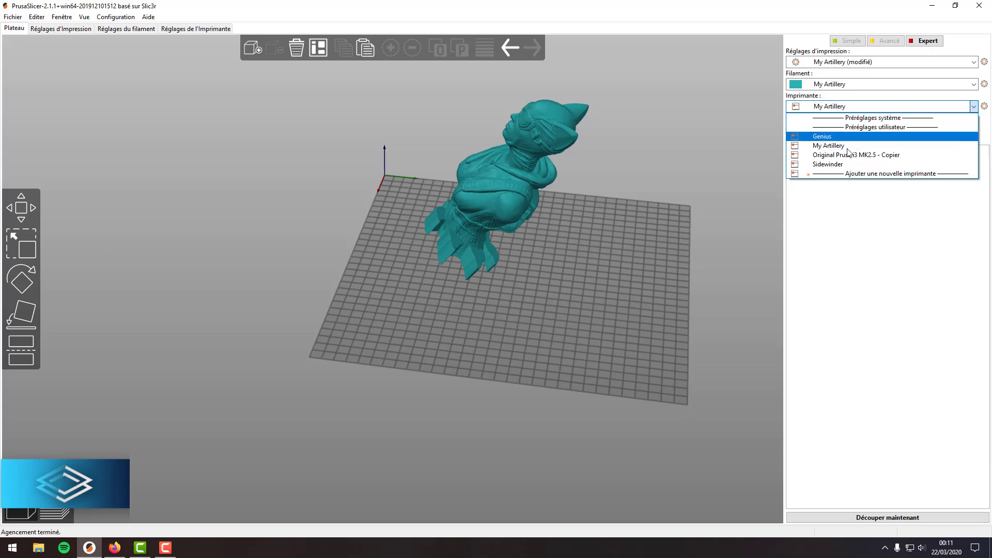
pyautogui.click(828, 132)
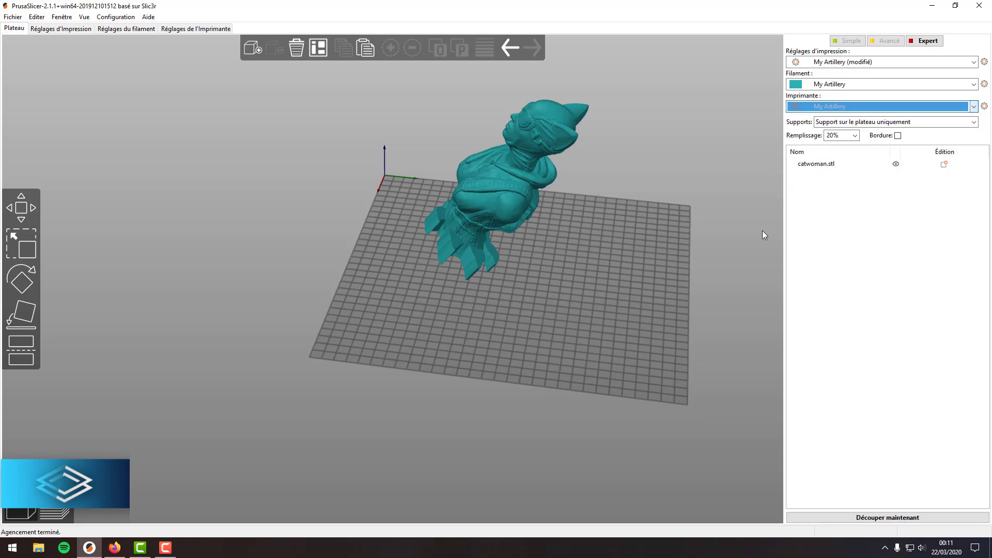
pyautogui.click(40, 28)
pyautogui.click(19, 18)
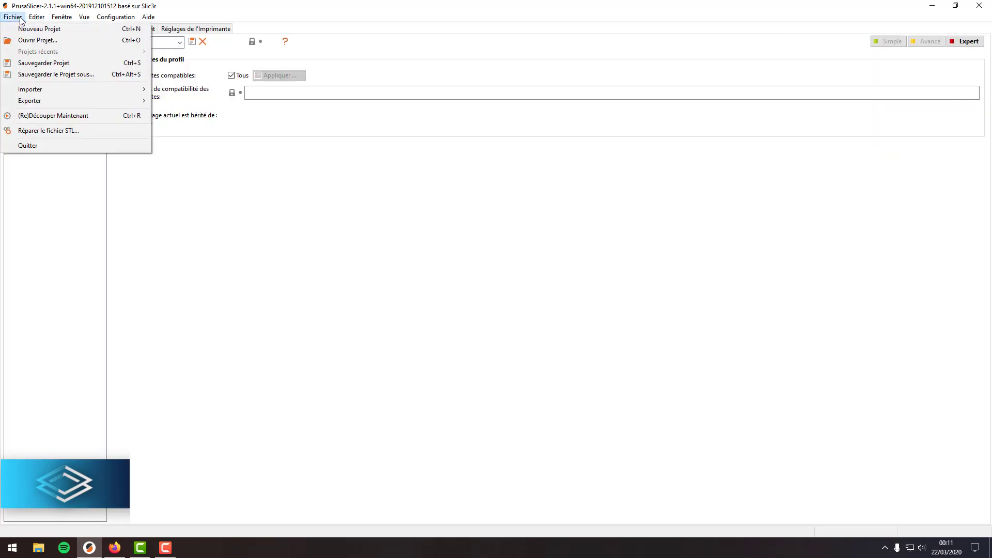
pyautogui.moveTo(90, 18)
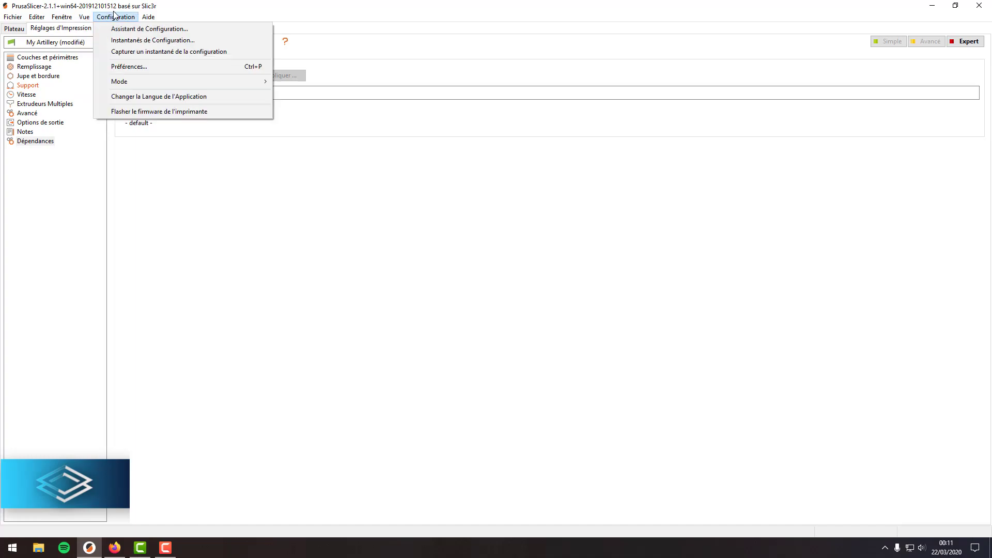
pyautogui.moveTo(150, 18)
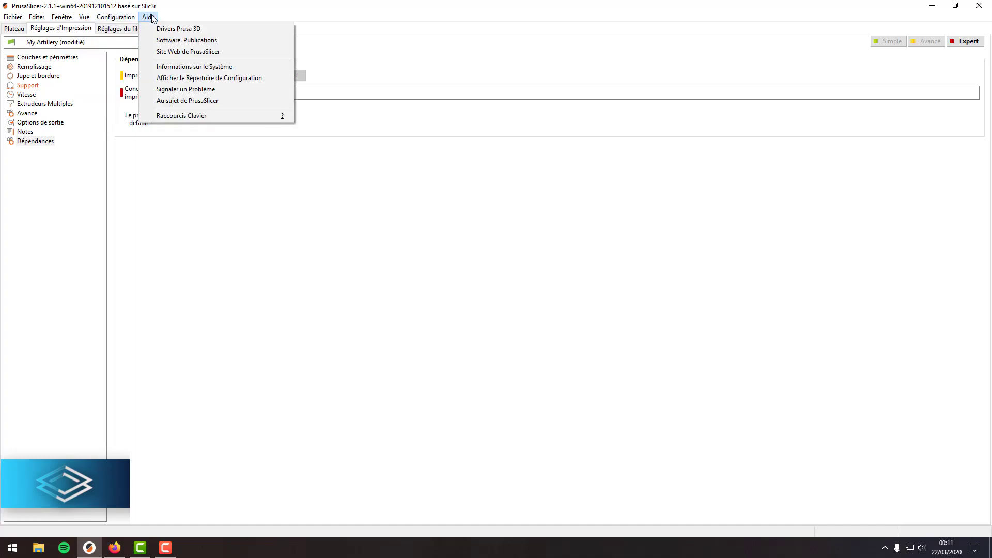
pyautogui.click(15, 29)
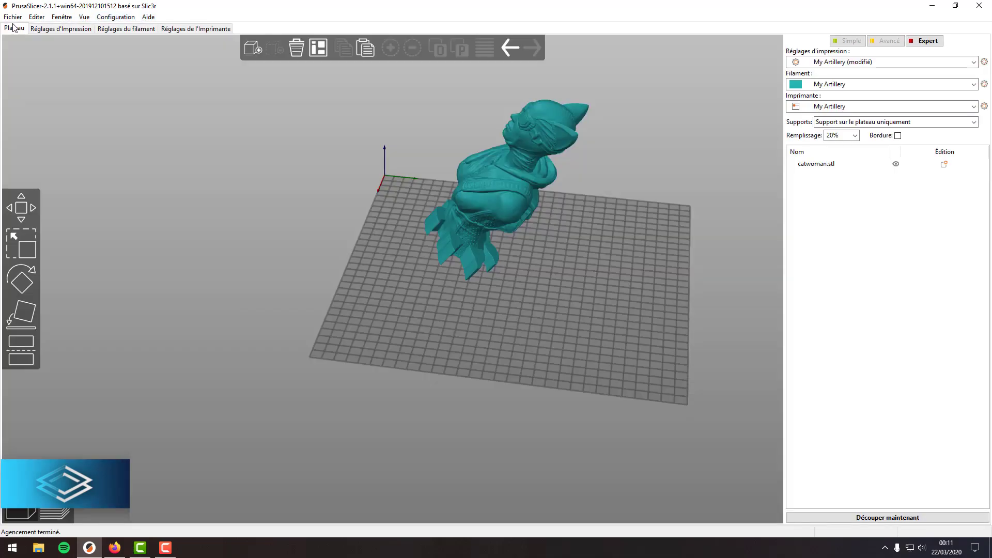
# Stand the tilted bust upright on the underside of its base with the Place on face tool and deselect it.
pyautogui.click(523, 195)
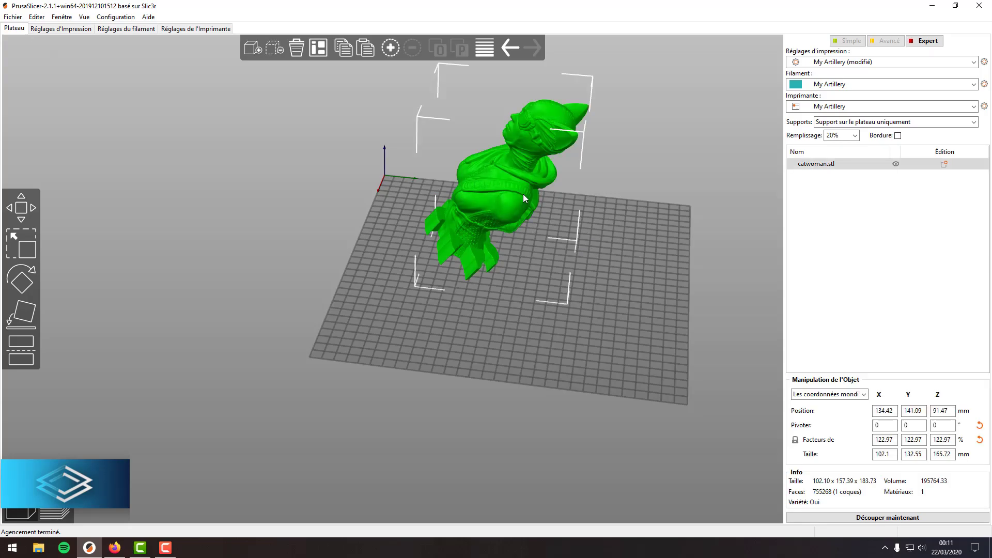
pyautogui.moveTo(582, 239); pyautogui.dragTo(564, 342)
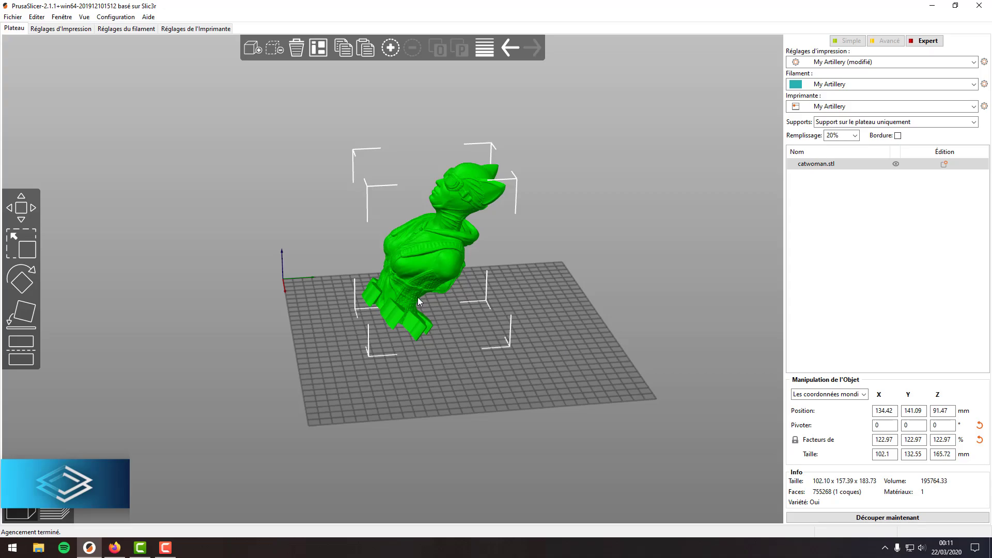
pyautogui.click(21, 284)
pyautogui.moveTo(495, 347); pyautogui.dragTo(581, 284, button='right')
pyautogui.click(24, 316)
pyautogui.moveTo(581, 284); pyautogui.dragTo(605, 253)
pyautogui.click(336, 414)
pyautogui.moveTo(455, 388); pyautogui.dragTo(459, 445)
pyautogui.click(544, 311)
pyautogui.moveTo(543, 311); pyautogui.dragTo(485, 382)
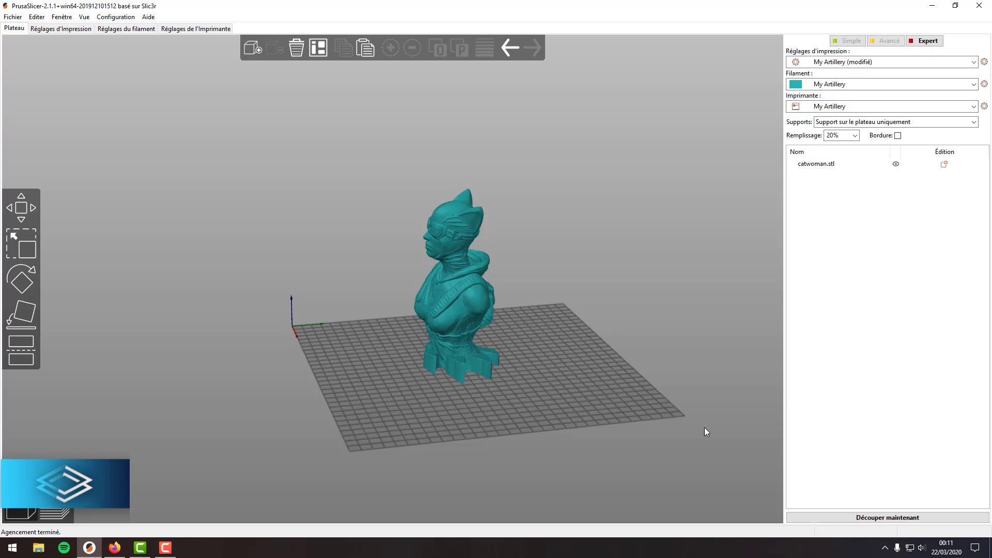
# Start and cancel a slicing run, and set the print profile's layer height to 0.3 mm.
pyautogui.click(895, 517)
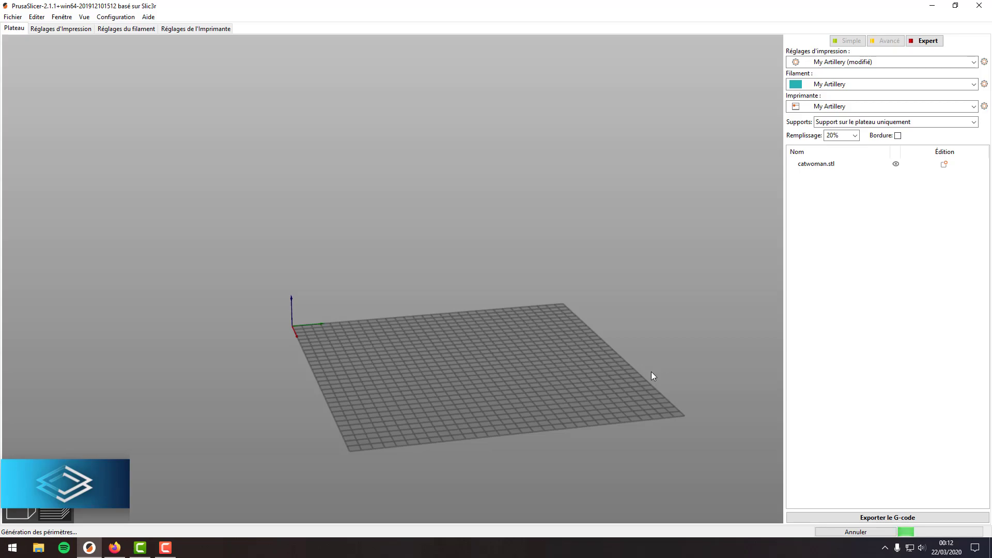
pyautogui.click(853, 532)
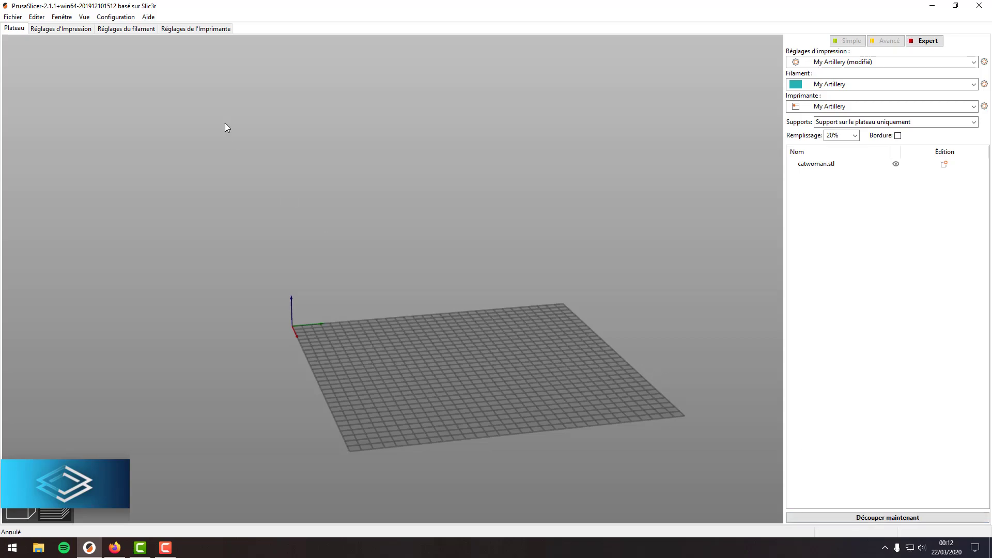
pyautogui.click(72, 29)
pyautogui.click(58, 58)
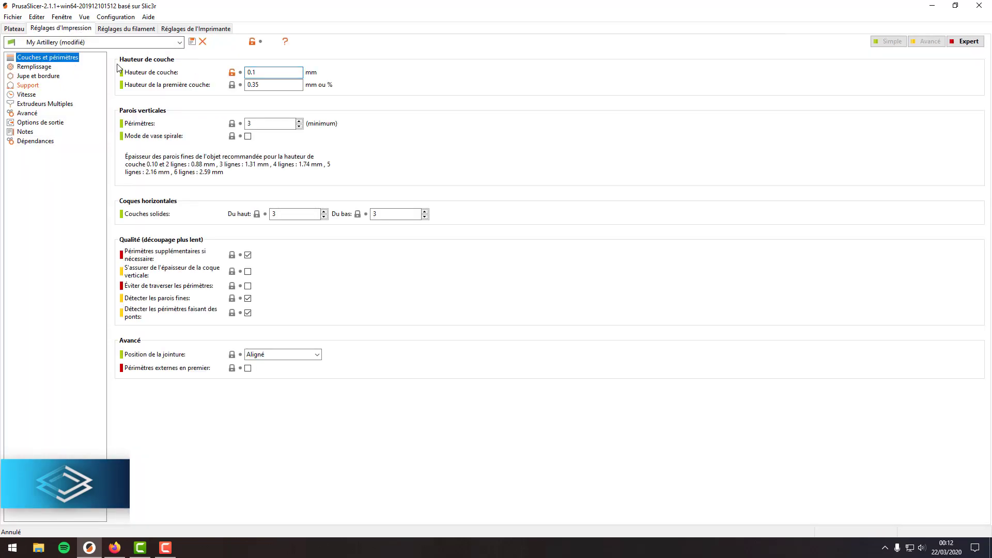
pyautogui.click(273, 72)
pyautogui.write('3')
pyautogui.press('Return')
pyautogui.click(17, 29)
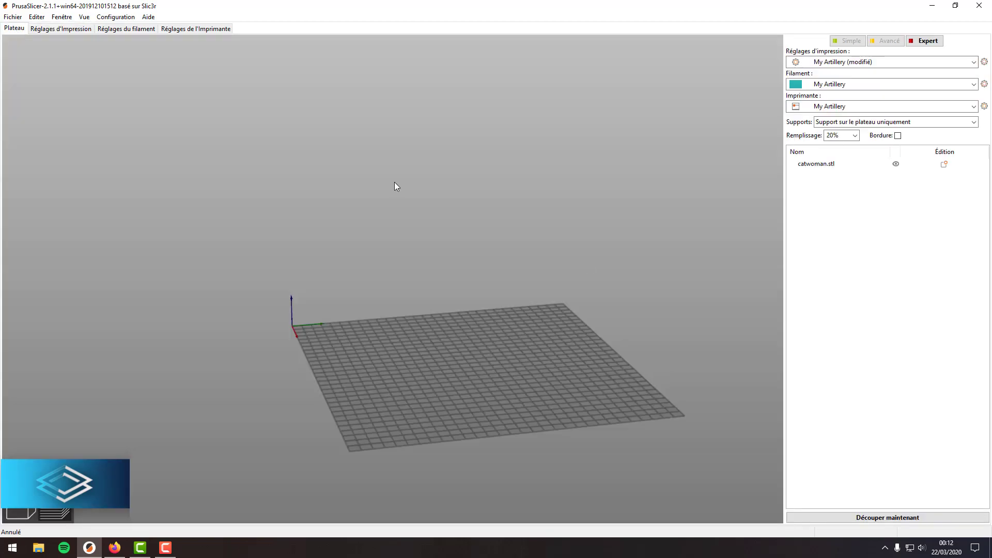
# Slice the bust and inspect the generated toolpaths and supports in the preview, especially around the head.
pyautogui.click(876, 517)
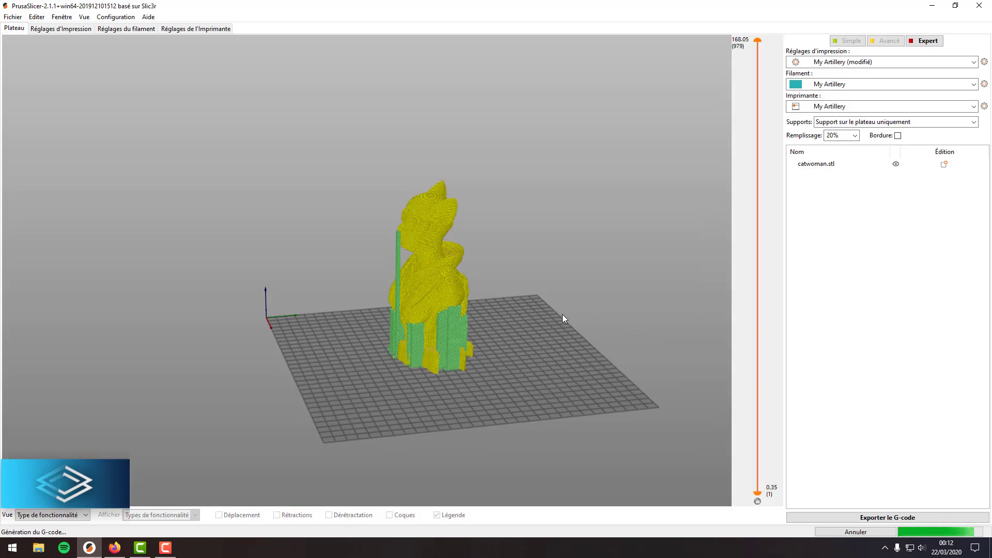
pyautogui.moveTo(522, 316); pyautogui.dragTo(453, 337)
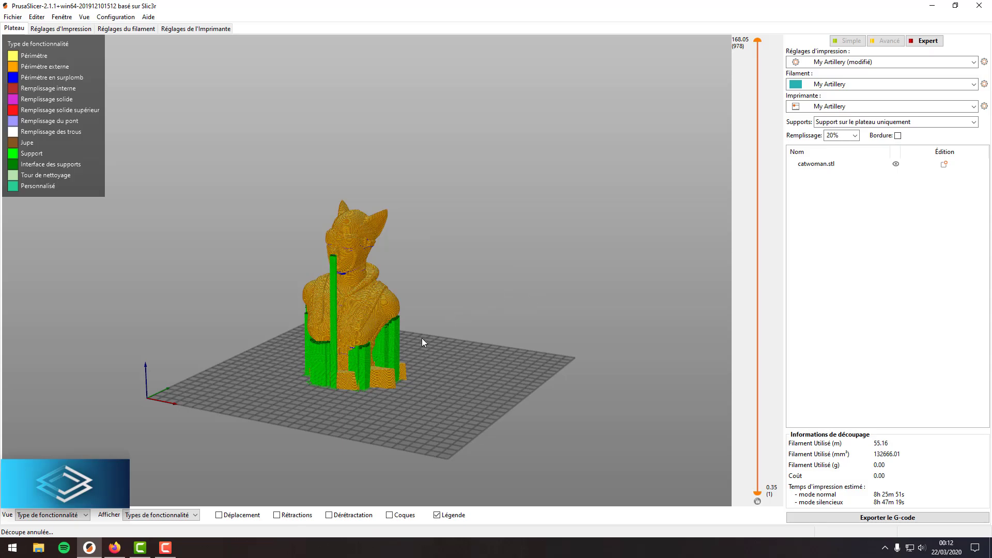
pyautogui.moveTo(492, 369); pyautogui.dragTo(511, 359)
pyautogui.moveTo(411, 312); pyautogui.dragTo(430, 290)
pyautogui.scroll(5, 642, 359)
pyautogui.scroll(3, 643, 360)
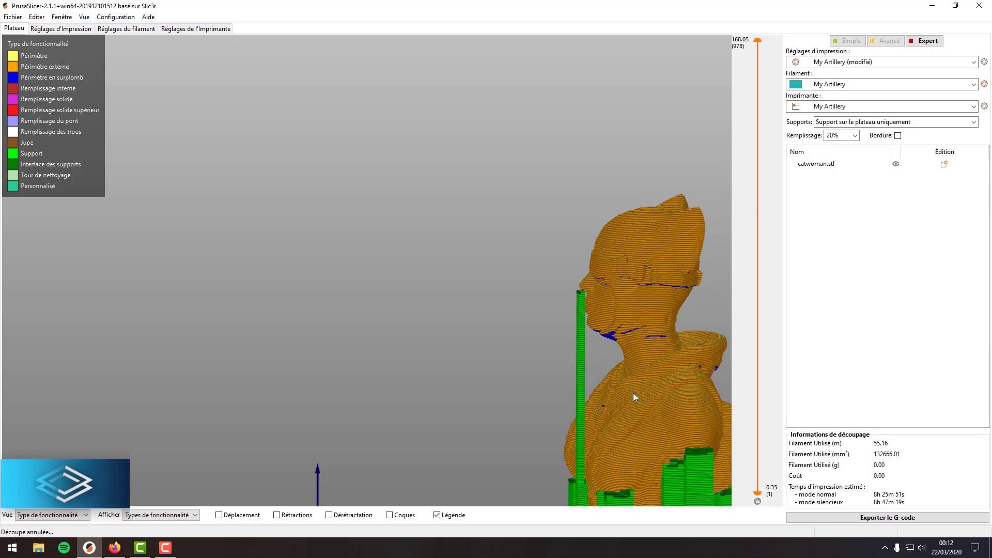
pyautogui.scroll(-5, 632, 391)
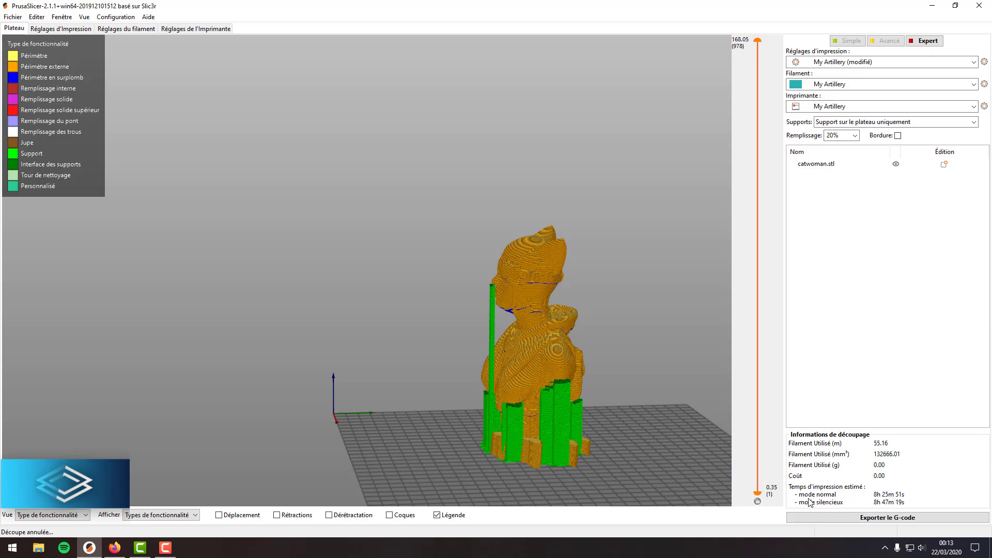
# Open the G-code export for catwoman without saving it, and look over the print, filament and printer settings.
pyautogui.click(829, 516)
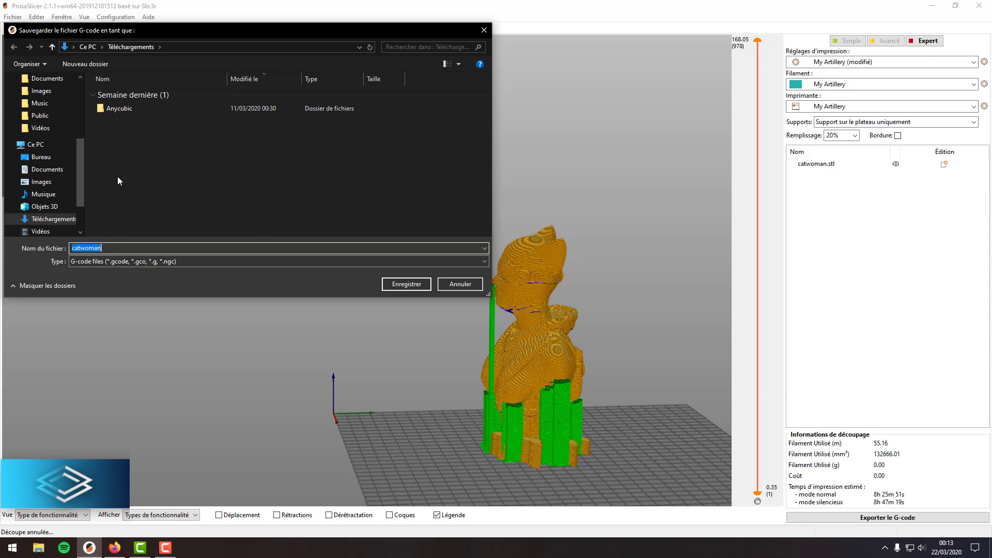
pyautogui.click(484, 30)
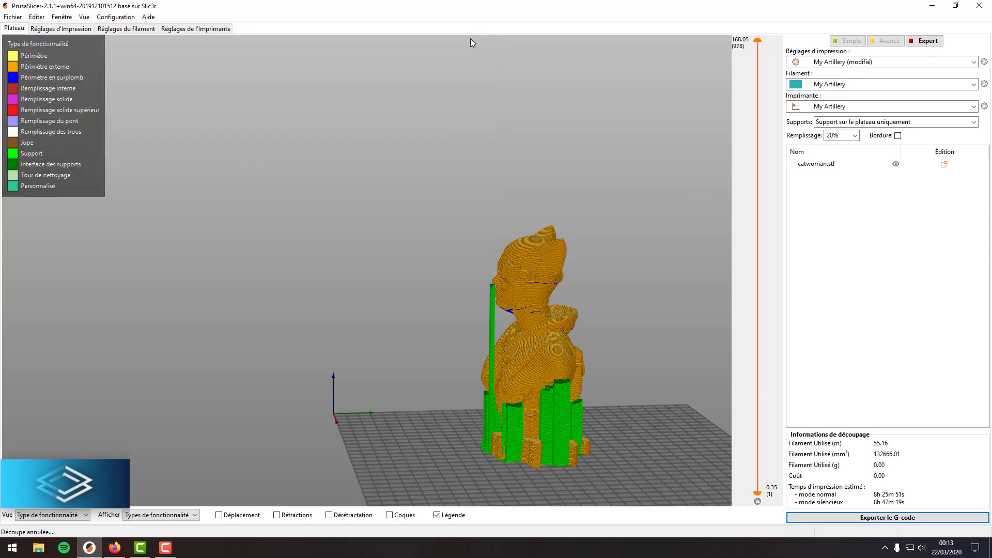
pyautogui.click(47, 30)
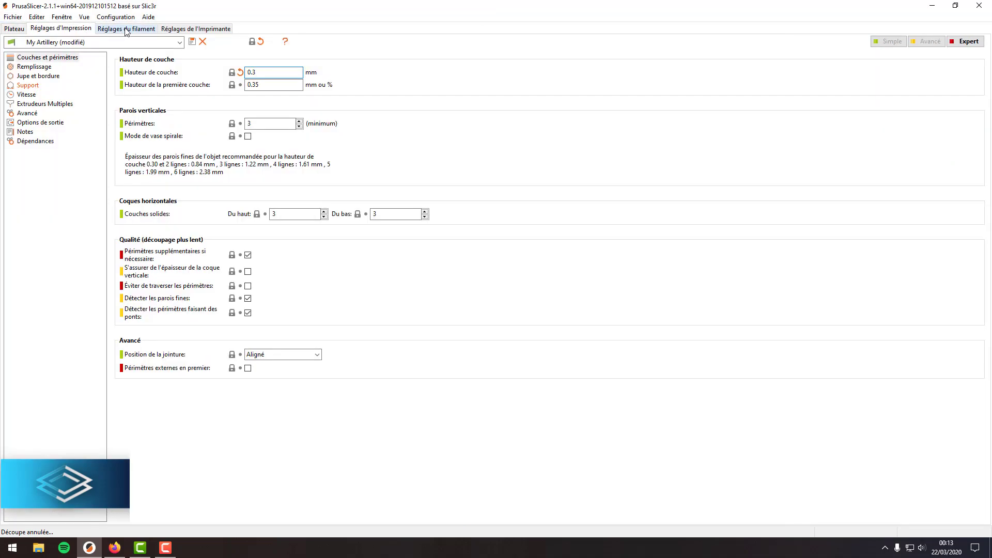
pyautogui.click(129, 30)
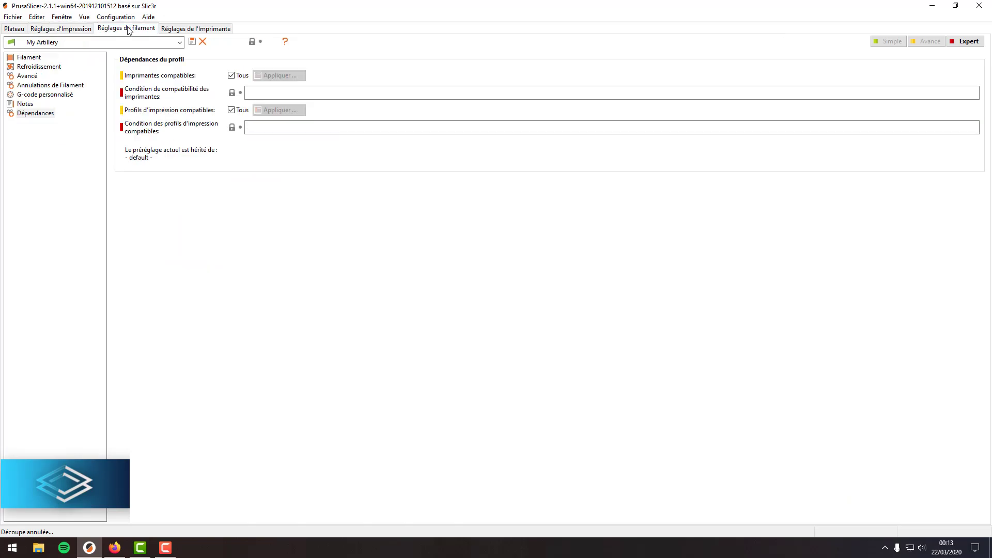
pyautogui.click(177, 29)
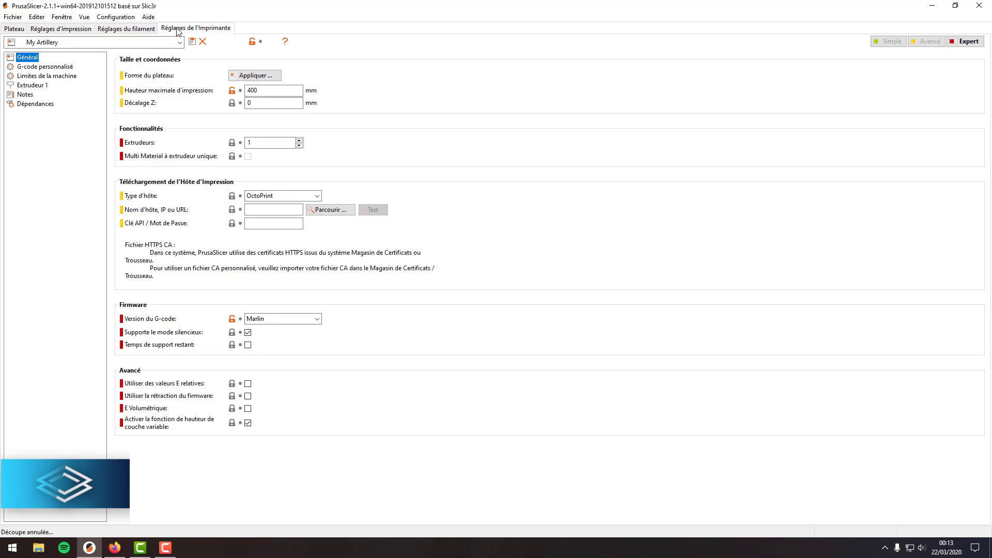
pyautogui.click(42, 30)
pyautogui.click(23, 30)
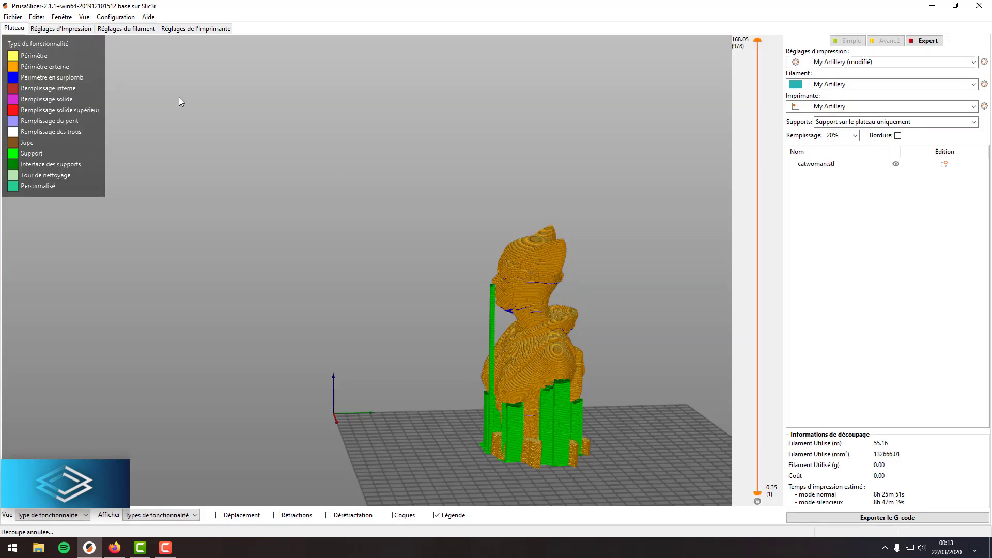